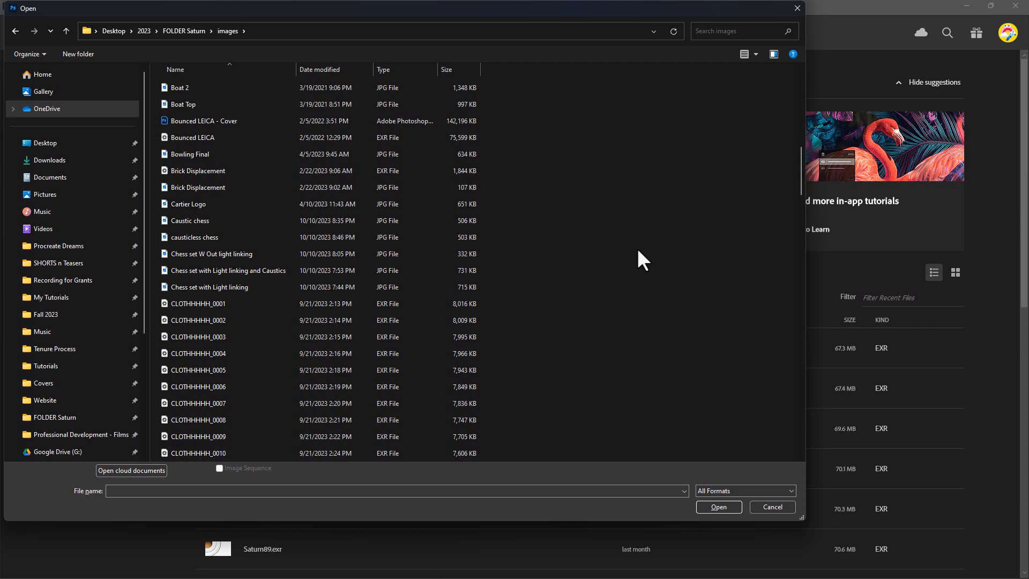
Step: Open the Cube UV Snapshot PNG from the images folder and inspect its UV lines up close
{"action": "type", "text": "cu"}
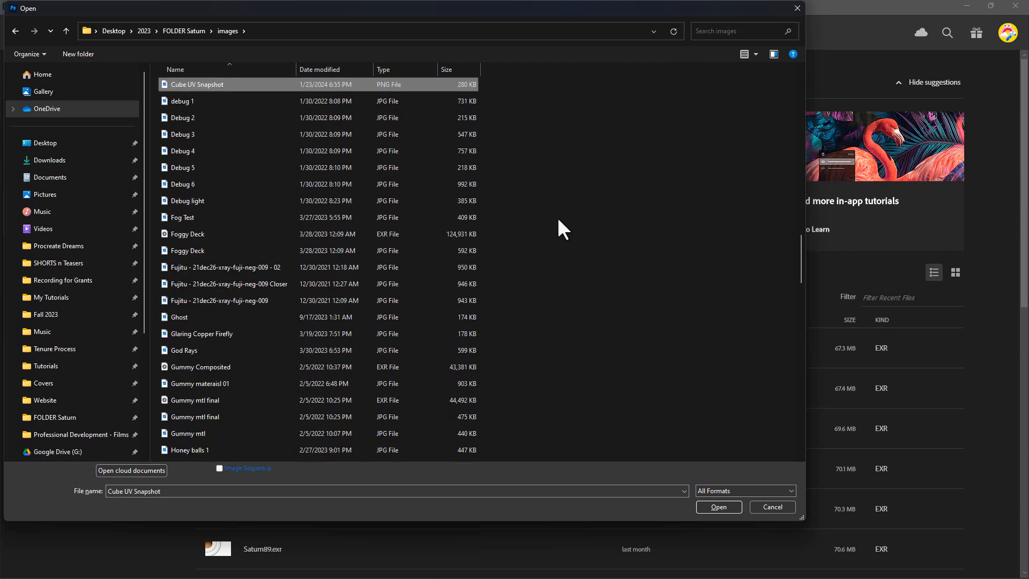
{"action": "double_click", "coordinate": [215, 89]}
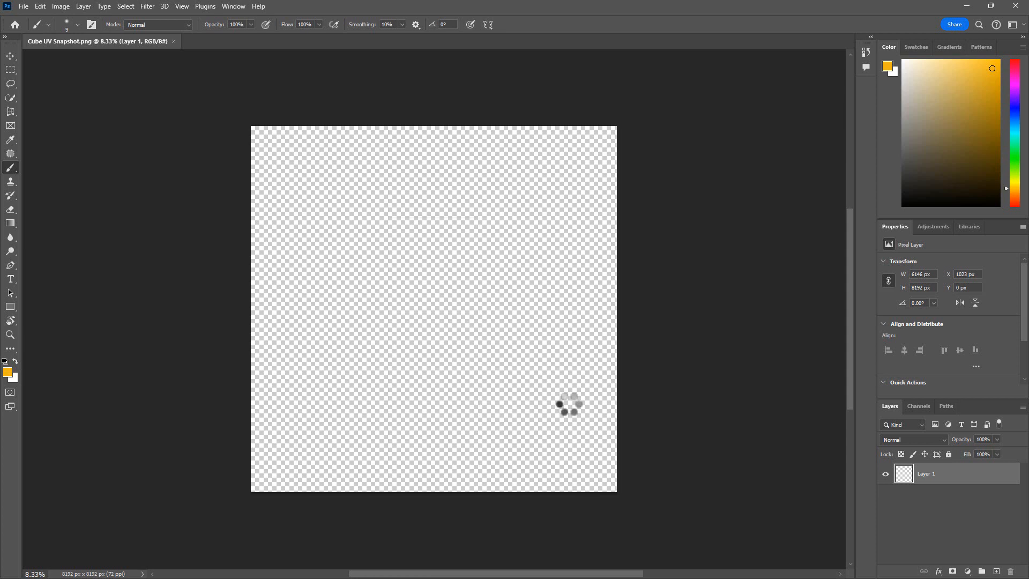
{"action": "left_click_drag", "start_coordinate": [460, 256], "coordinate": [521, 265]}
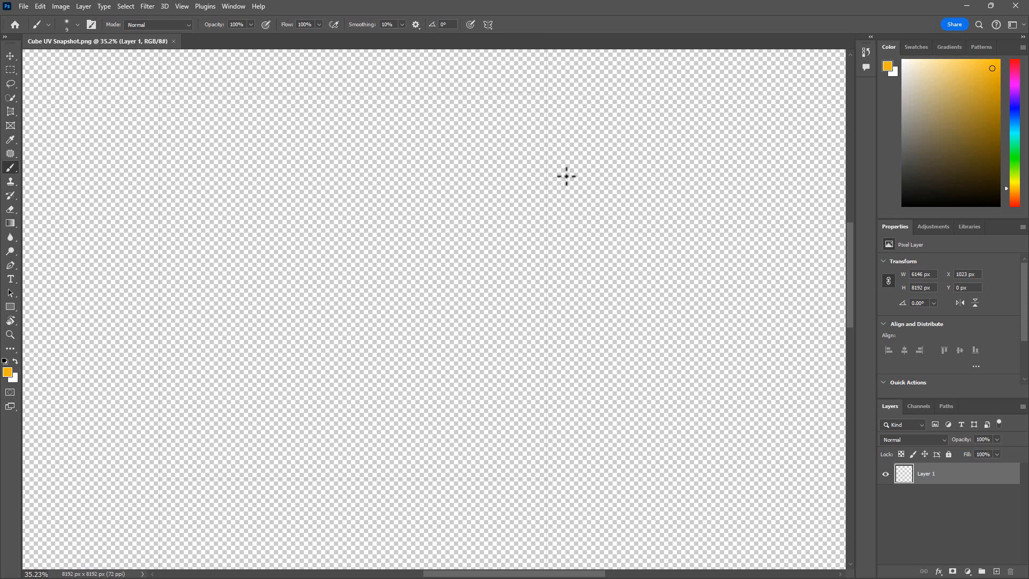
{"action": "mouse_move", "coordinate": [561, 438]}
{"action": "left_mouse_down"}
{"action": "mouse_move", "coordinate": [508, 435]}
{"action": "mouse_move", "coordinate": [475, 319]}
{"action": "mouse_move", "coordinate": [466, 319]}
{"action": "left_mouse_up"}
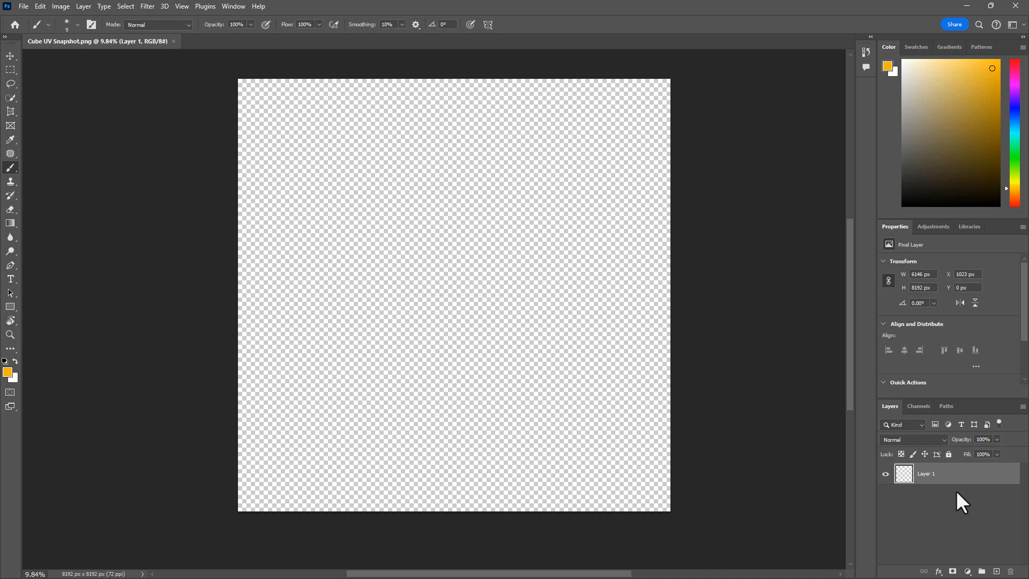
{"action": "left_click", "coordinate": [996, 571]}
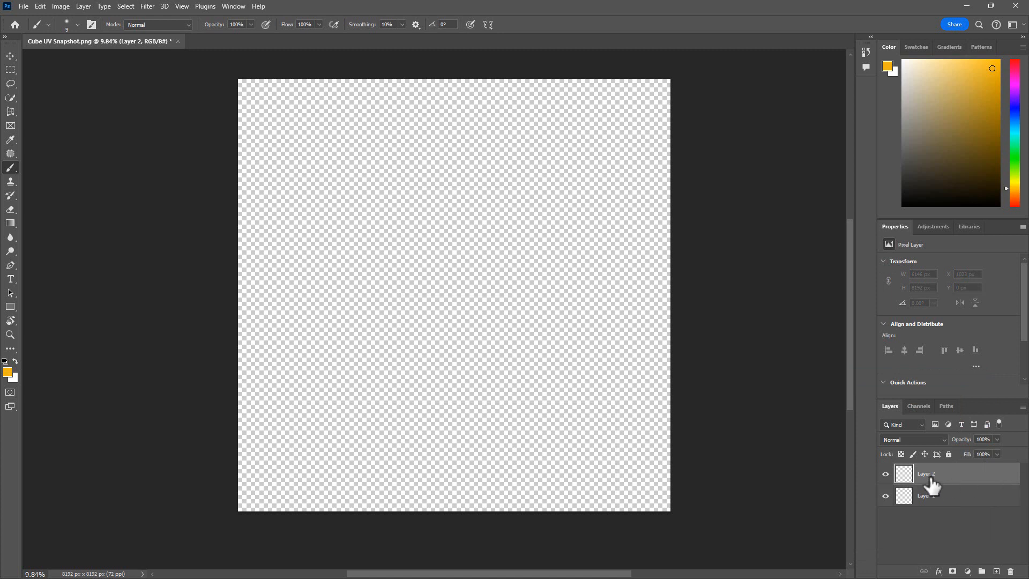
{"action": "key", "text": "alt+BackSpace"}
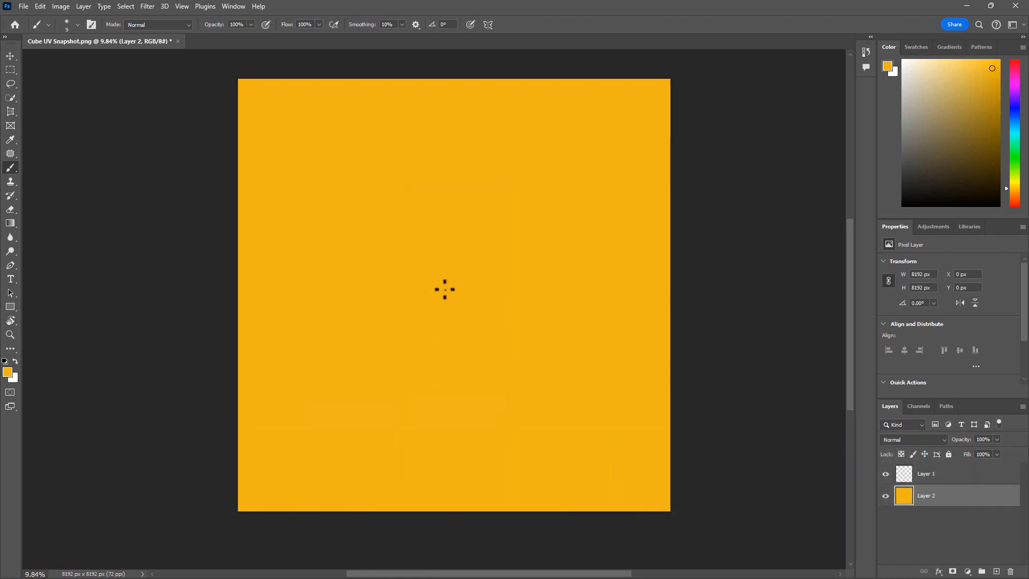
{"action": "key", "text": "ctrl+space"}
{"action": "left_click_drag", "start_coordinate": [471, 296], "coordinate": [516, 310]}
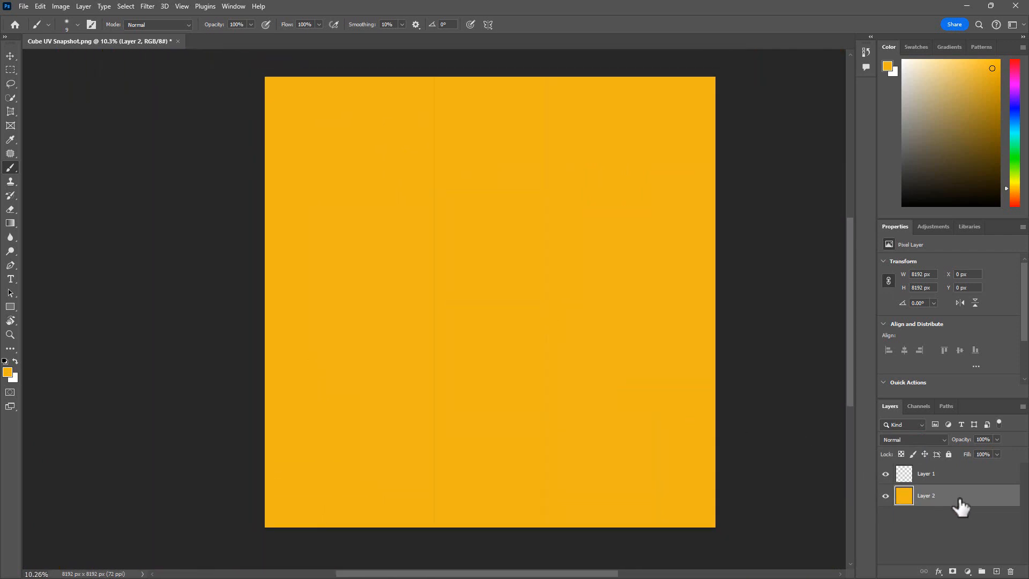
{"action": "key", "text": "Delete"}
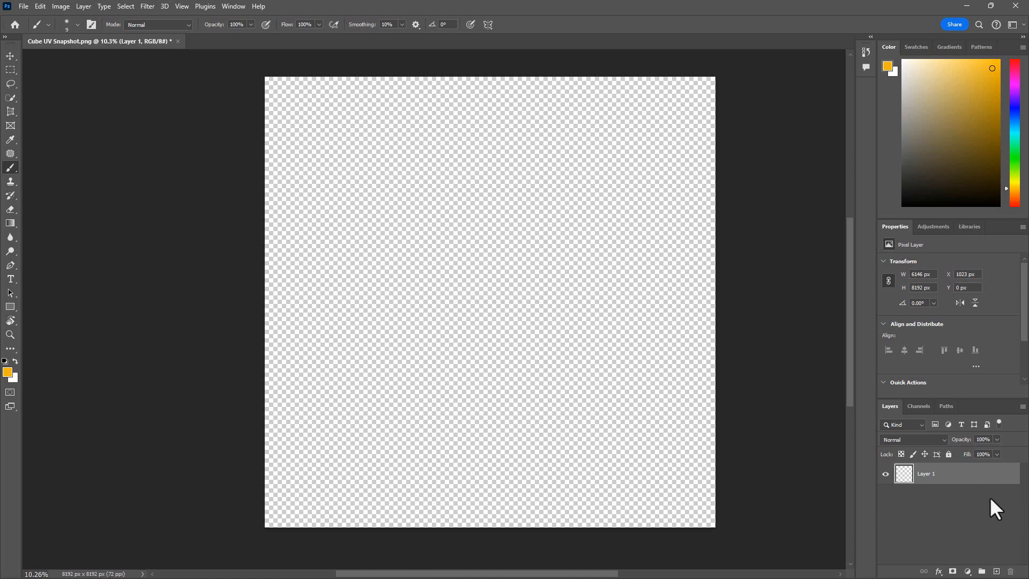
Step: Add a new layer beneath Layer 1 and fill it with the orange foreground colour
{"action": "left_click", "coordinate": [996, 572]}
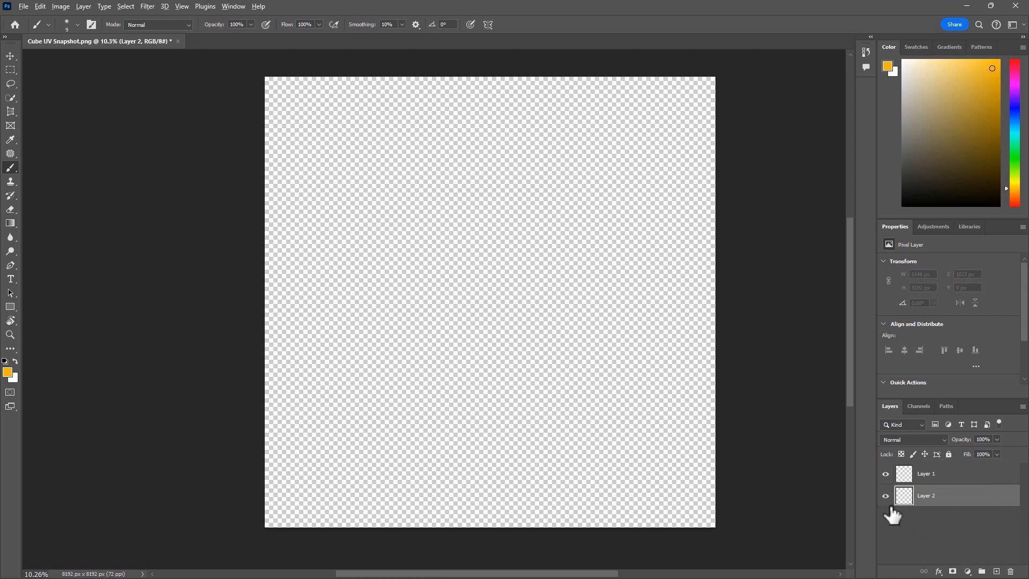
{"action": "key", "text": "alt+BackSpace"}
{"action": "key", "text": "ctrl+space"}
{"action": "left_click_drag", "start_coordinate": [466, 272], "coordinate": [542, 280]}
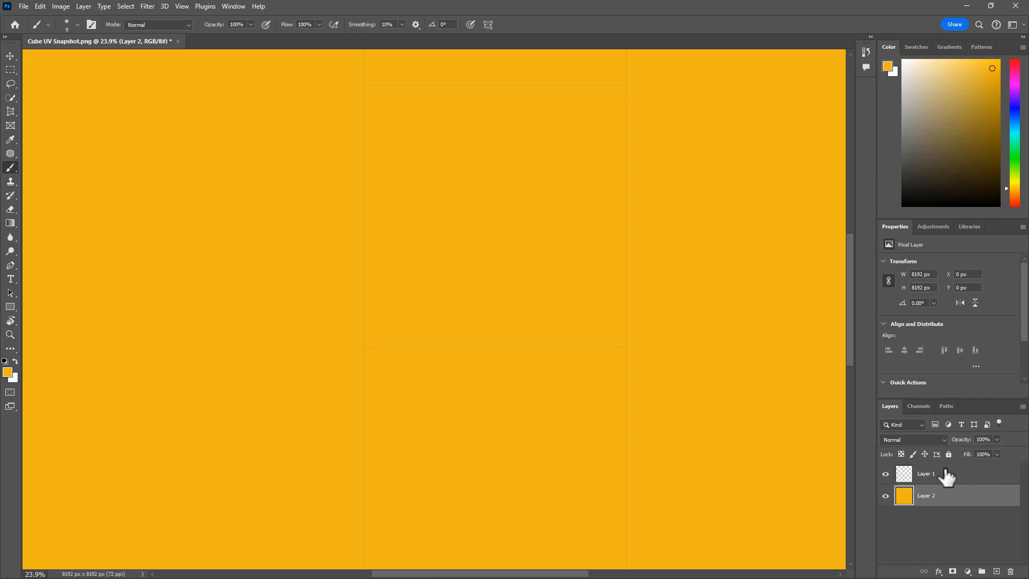
{"action": "key", "text": "ctrl+space"}
{"action": "left_click_drag", "start_coordinate": [653, 349], "coordinate": [602, 350]}
{"action": "key", "text": "space"}
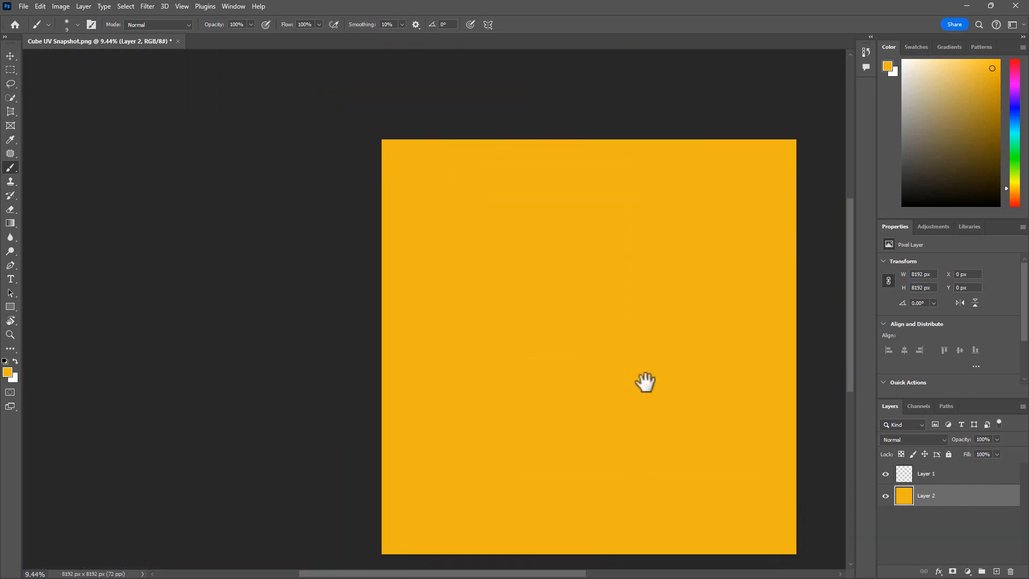
{"action": "left_click_drag", "start_coordinate": [645, 382], "coordinate": [556, 353]}
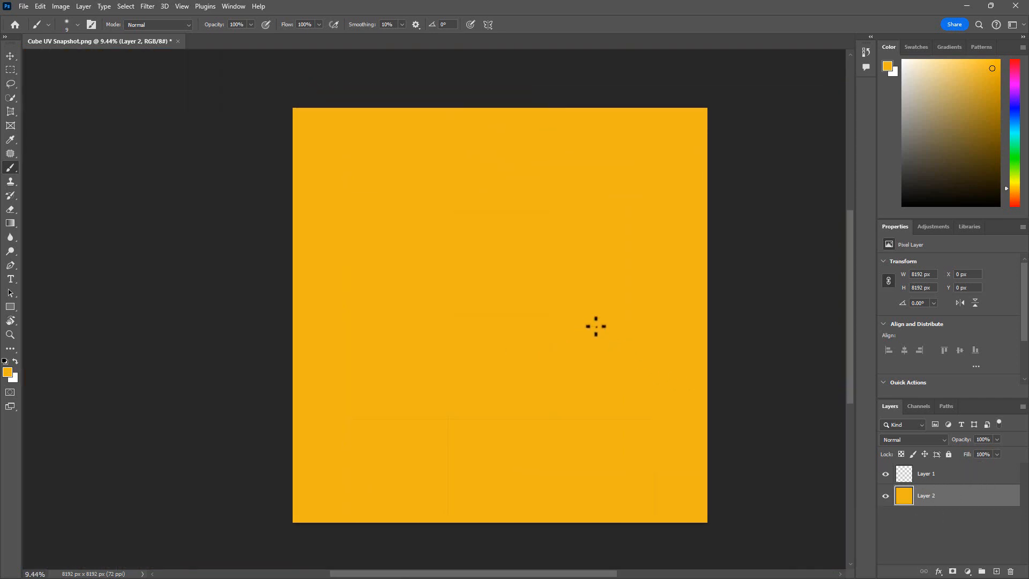
Step: Reset the colours to default black and white and fill Layer 2 with black
{"action": "key", "text": "d"}
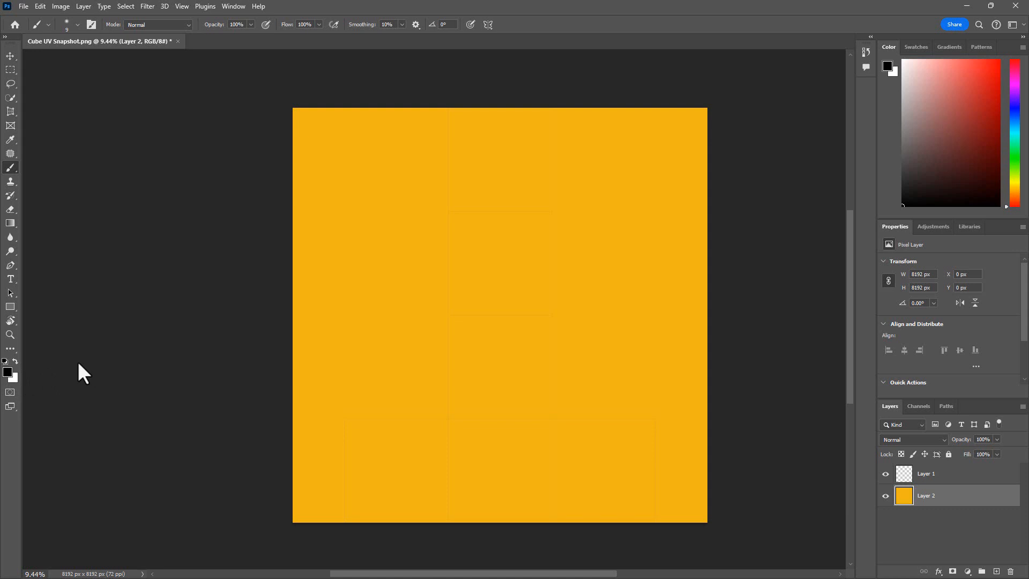
{"action": "key", "text": "alt+BackSpace"}
{"action": "mouse_move", "coordinate": [516, 340]}
{"action": "left_mouse_down"}
{"action": "mouse_move", "coordinate": [576, 341]}
{"action": "mouse_move", "coordinate": [562, 343]}
{"action": "left_mouse_up"}
{"action": "mouse_move", "coordinate": [554, 261]}
{"action": "left_mouse_down"}
{"action": "mouse_move", "coordinate": [615, 259]}
{"action": "mouse_move", "coordinate": [621, 291]}
{"action": "left_mouse_up"}
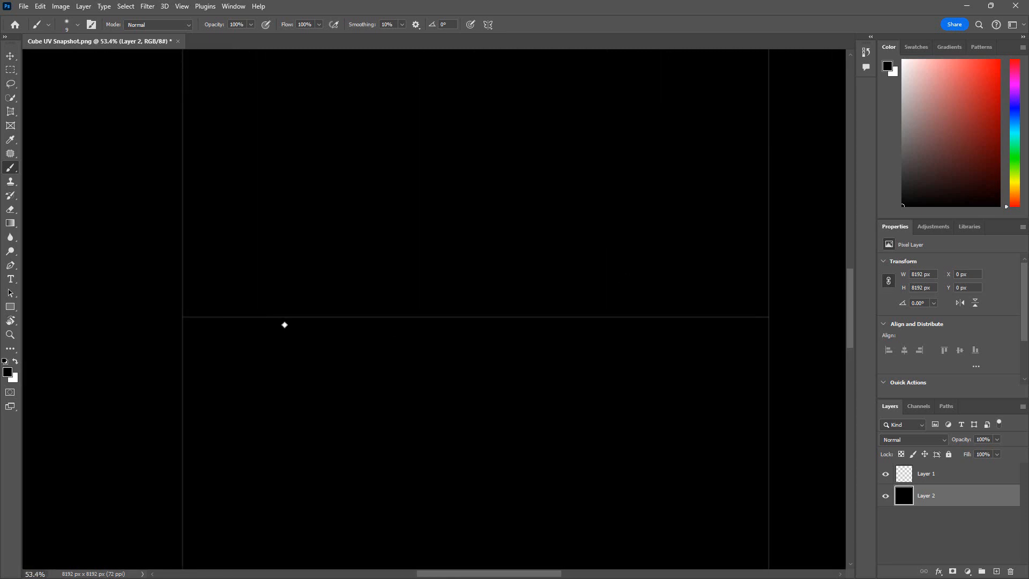
{"action": "left_click_drag", "start_coordinate": [650, 360], "coordinate": [633, 361]}
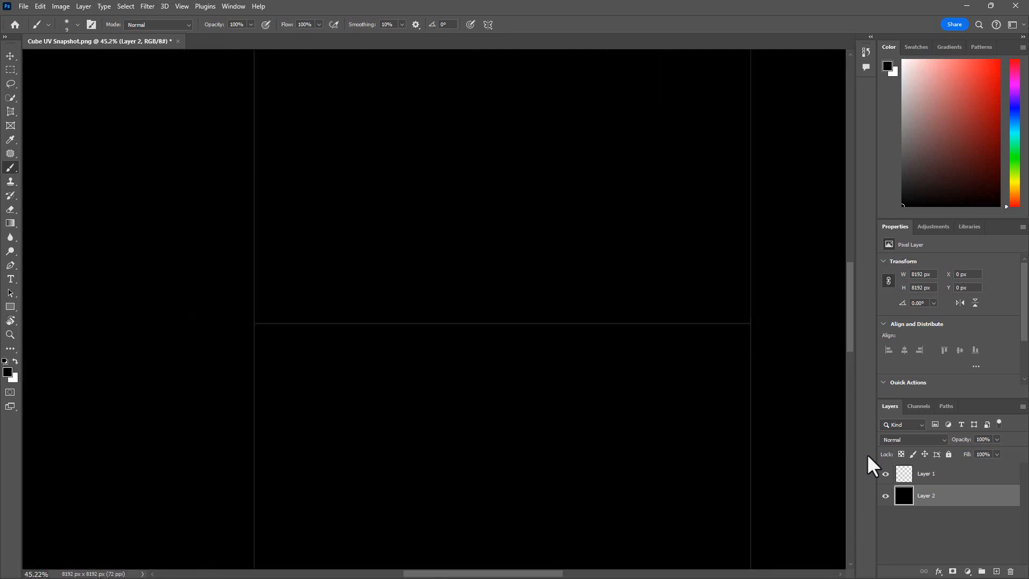
Step: Hide and show Layer 1 repeatedly to compare its UV lines with the plain black background
{"action": "left_click", "coordinate": [957, 478]}
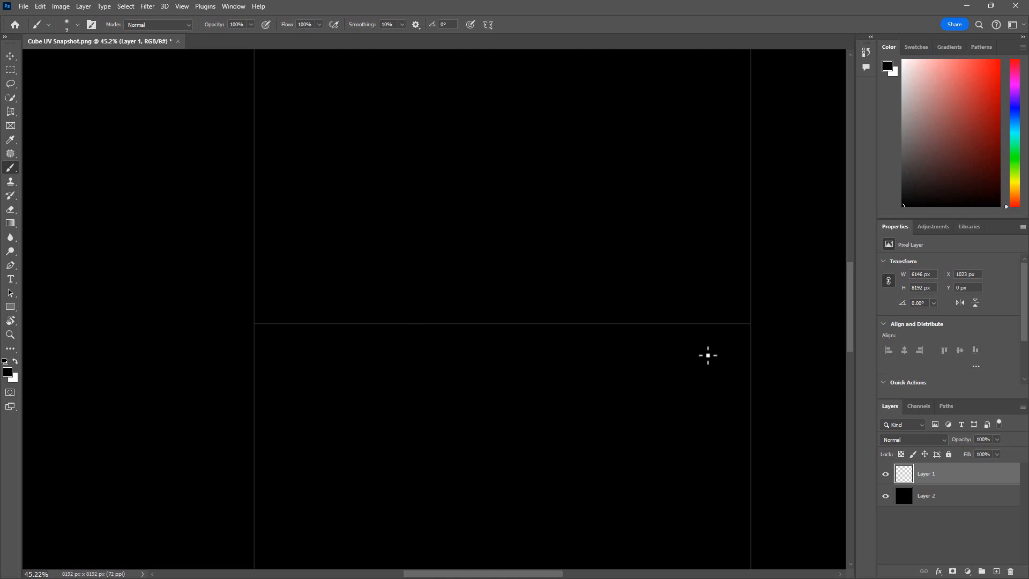
{"action": "left_click", "coordinate": [885, 474]}
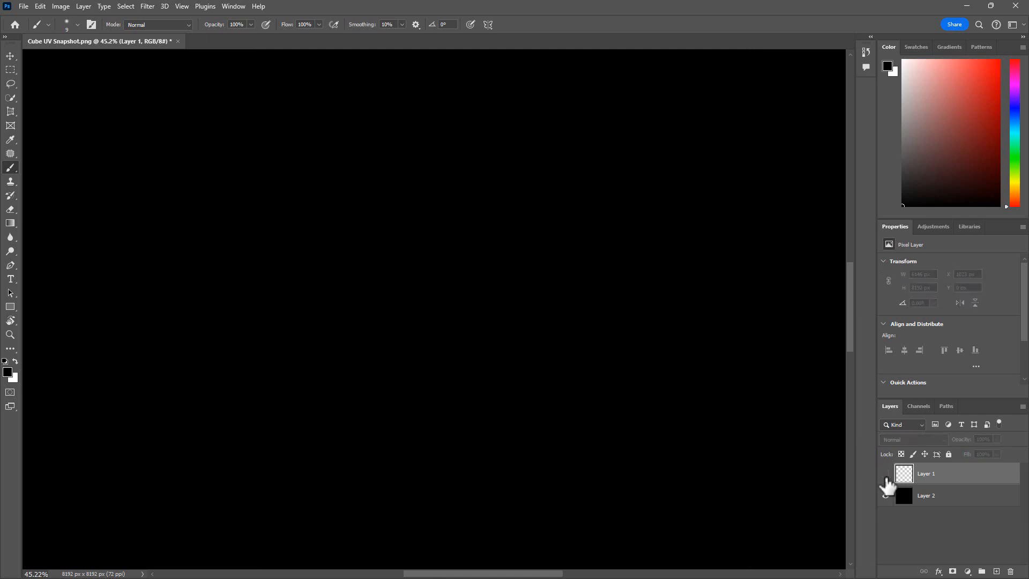
{"action": "left_click", "coordinate": [885, 474]}
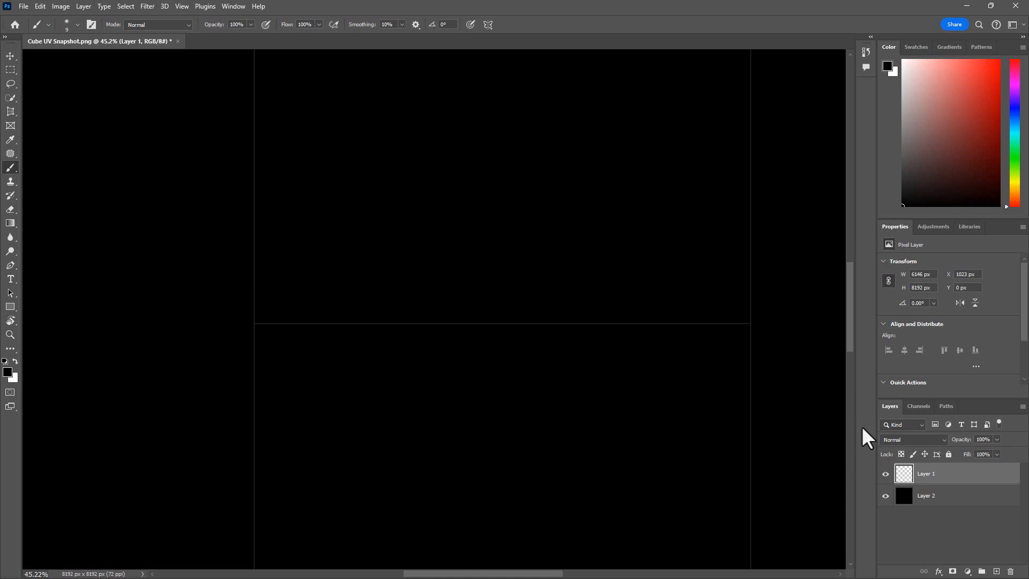
{"action": "left_click", "coordinate": [886, 474]}
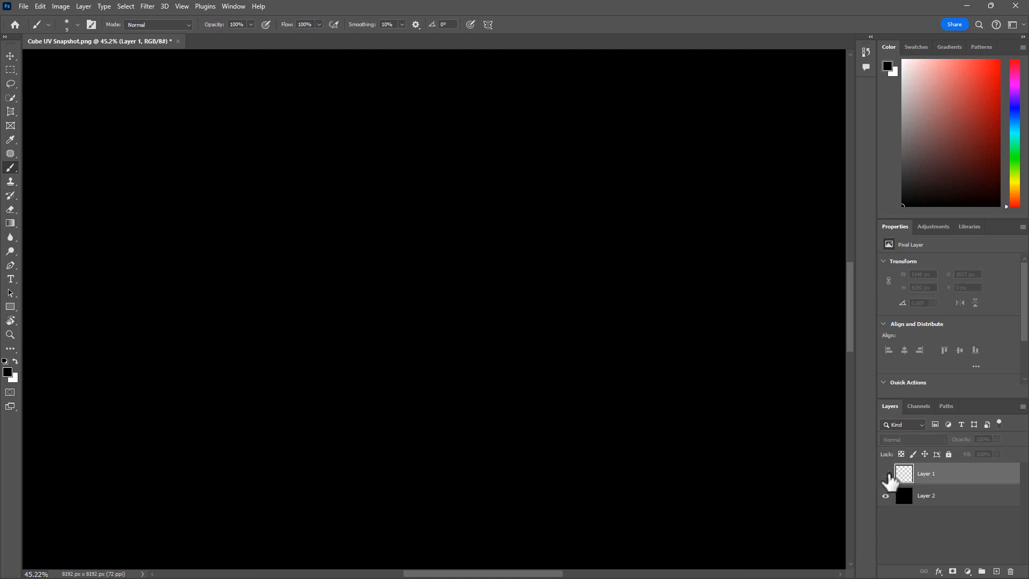
{"action": "left_click", "coordinate": [886, 474]}
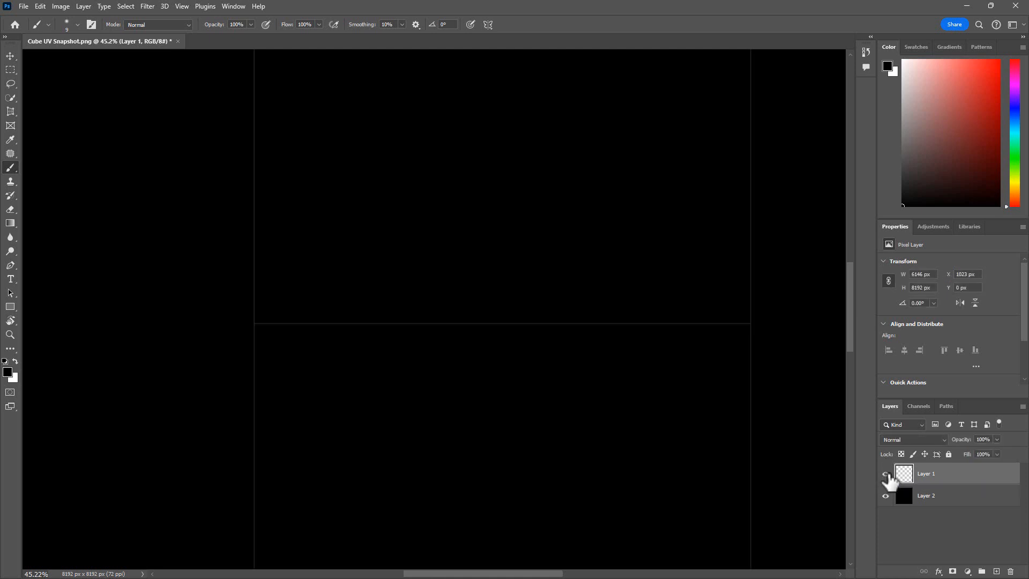
Step: Apply Levels to Layer 1, lowering the white input level to brighten the UV lines
{"action": "left_click_drag", "start_coordinate": [632, 375], "coordinate": [500, 301]}
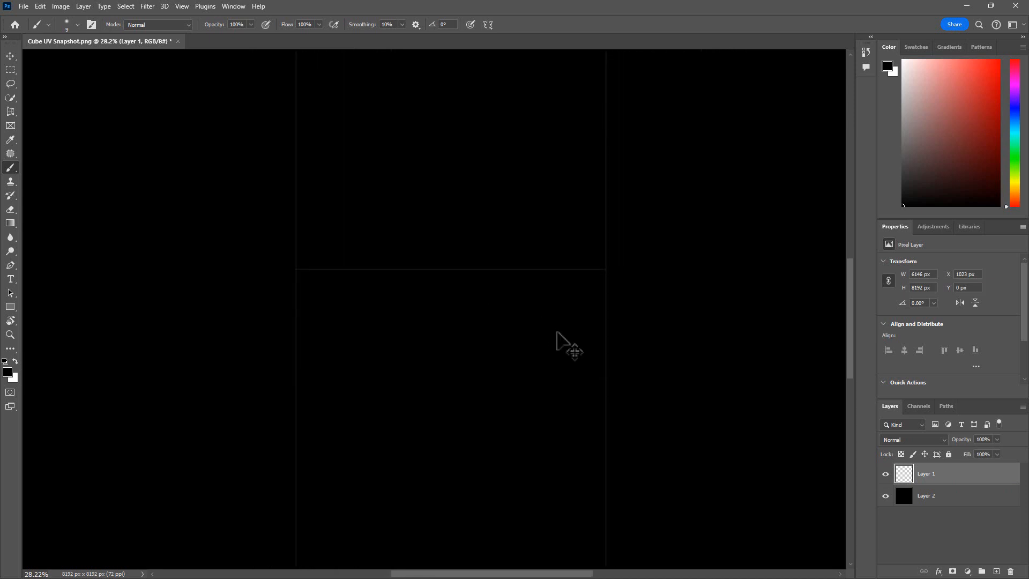
{"action": "key", "text": "ctrl+l"}
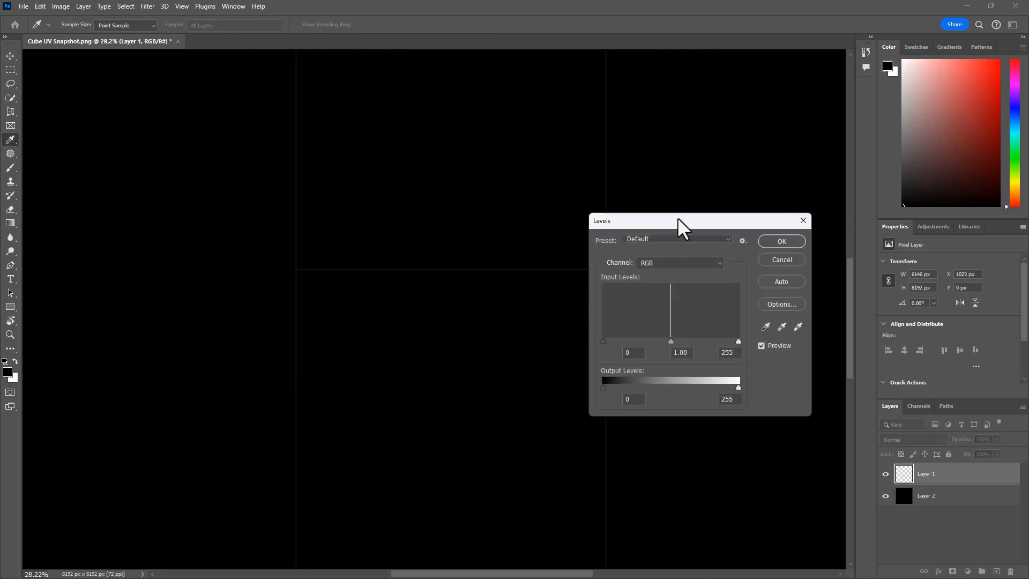
{"action": "left_click_drag", "start_coordinate": [677, 217], "coordinate": [722, 332]}
{"action": "mouse_move", "coordinate": [786, 444]}
{"action": "left_mouse_down"}
{"action": "mouse_move", "coordinate": [698, 438]}
{"action": "mouse_move", "coordinate": [707, 439]}
{"action": "left_mouse_up"}
{"action": "key", "text": "Return"}
{"action": "mouse_move", "coordinate": [652, 363]}
{"action": "left_mouse_down"}
{"action": "mouse_move", "coordinate": [579, 363]}
{"action": "mouse_move", "coordinate": [593, 363]}
{"action": "mouse_move", "coordinate": [587, 349]}
{"action": "mouse_move", "coordinate": [602, 356]}
{"action": "mouse_move", "coordinate": [590, 369]}
{"action": "left_mouse_up"}
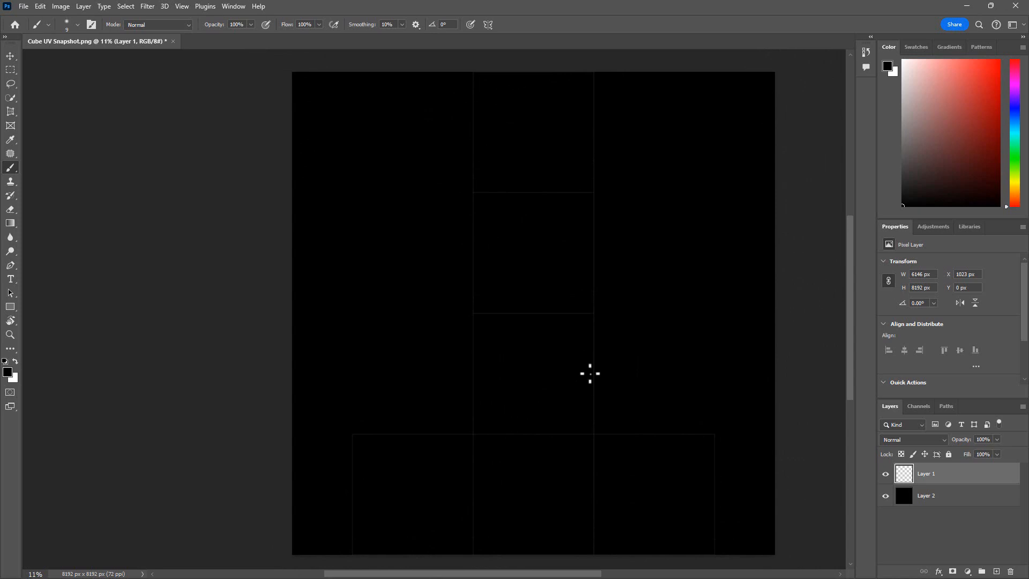
Step: Switch to Maya, check the edge colour in the UV Snapshot options, and return to Photoshop
{"action": "key", "text": "alt+Tab"}
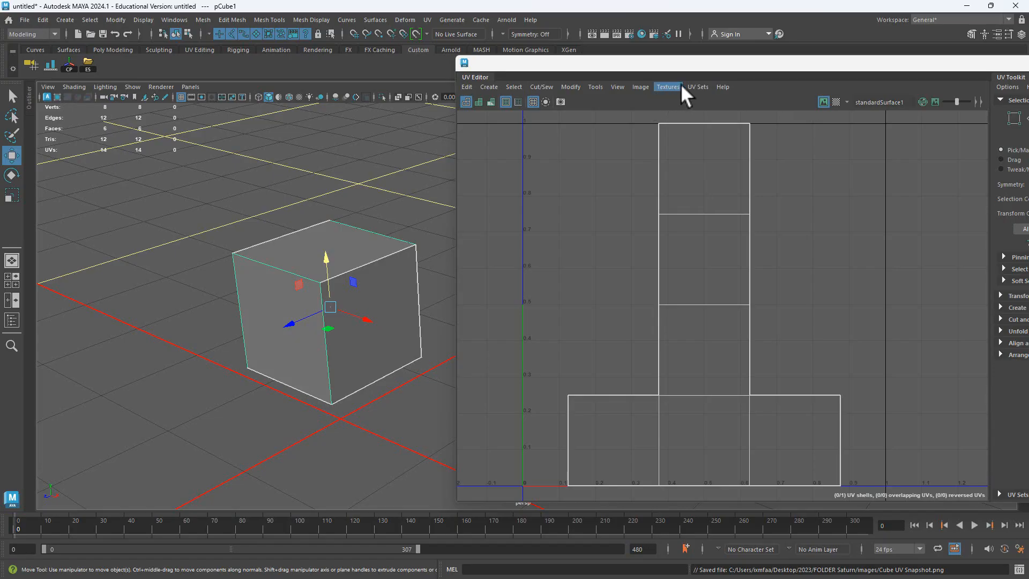
{"action": "left_click", "coordinate": [641, 88]}
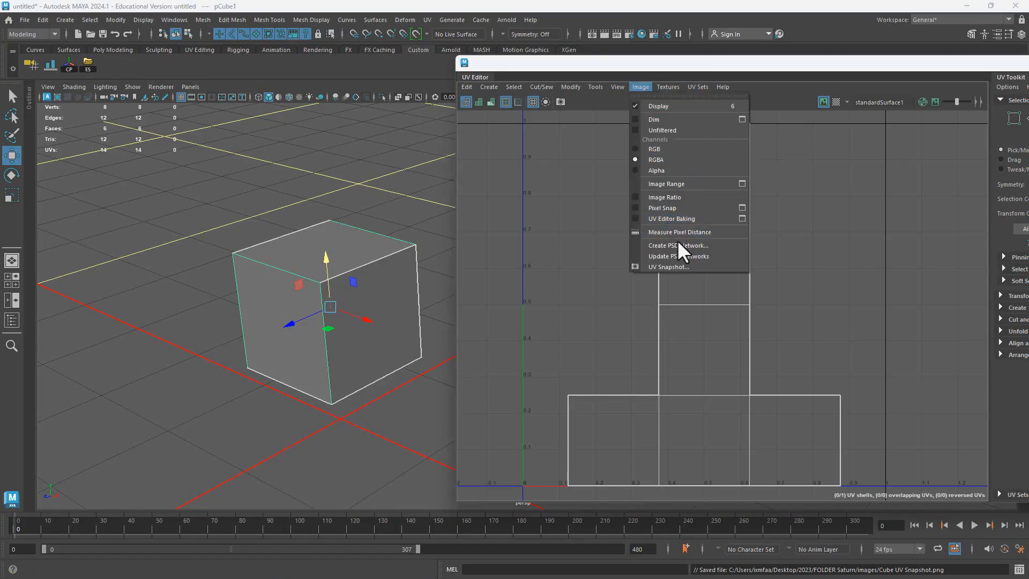
{"action": "left_click", "coordinate": [675, 264]}
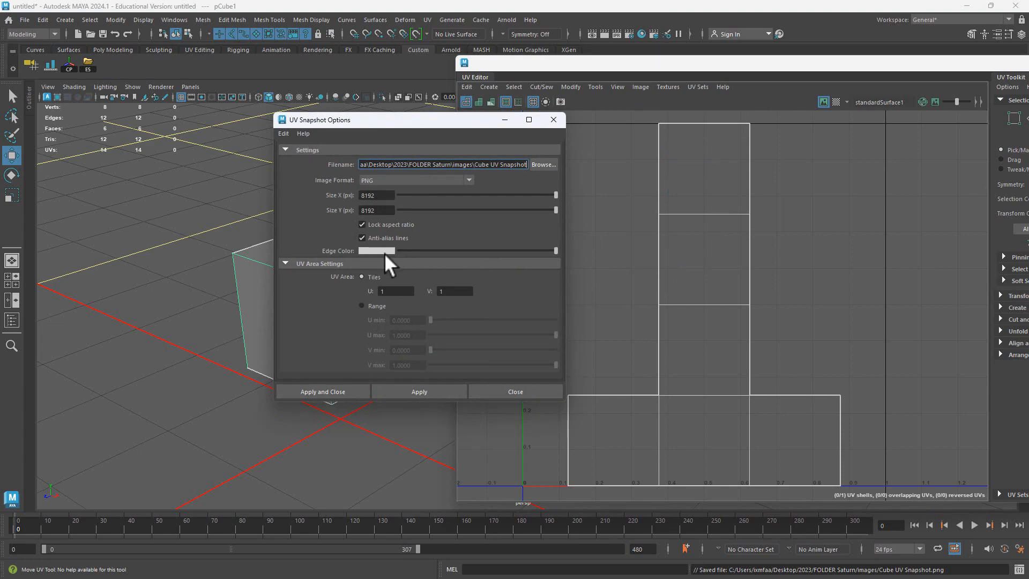
{"action": "key", "text": "alt+Tab"}
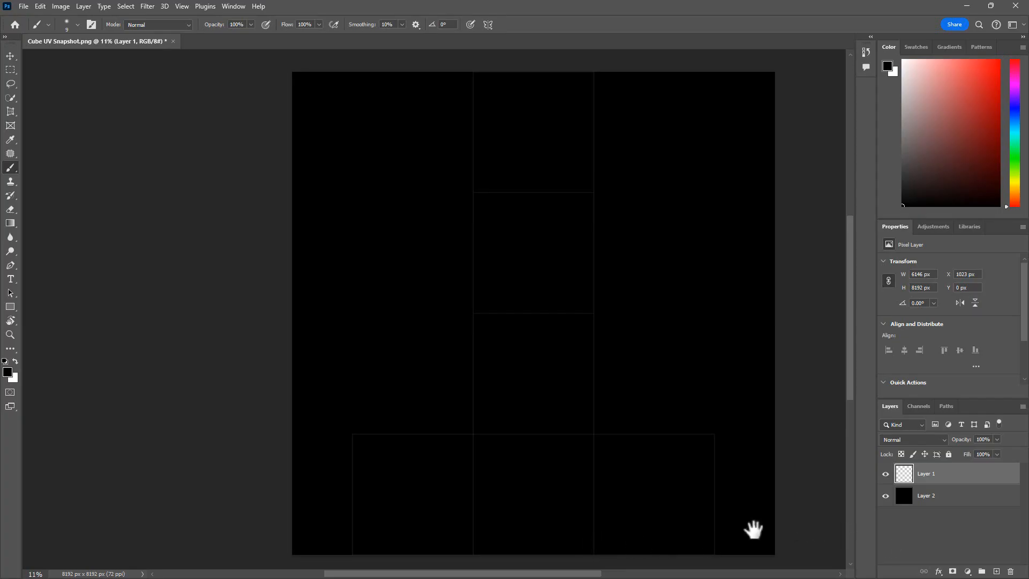
{"action": "left_click_drag", "start_coordinate": [712, 505], "coordinate": [639, 503]}
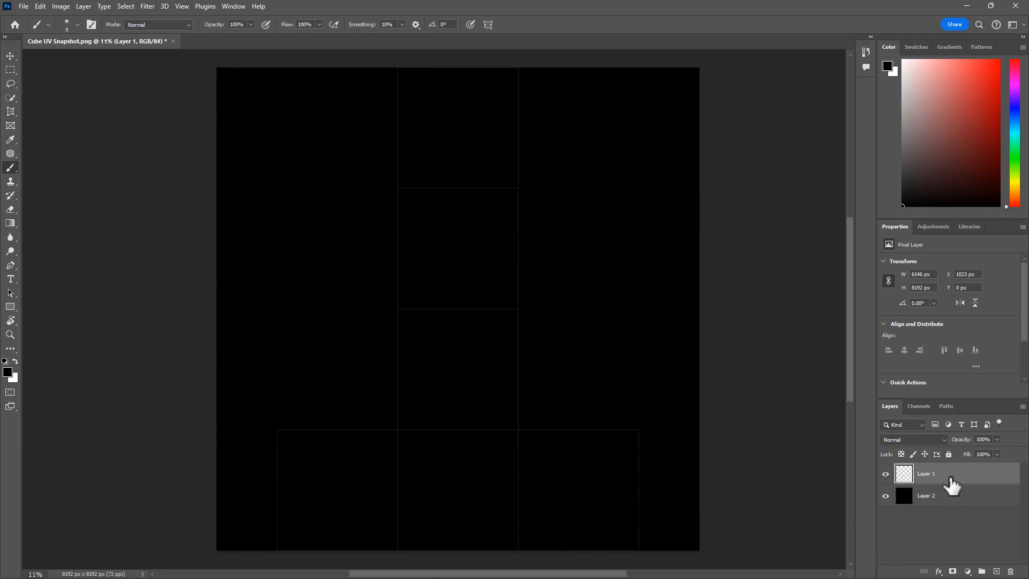
Step: Fill the Layer 2 background with white and invert the UV lines on Layer 1
{"action": "left_click", "coordinate": [947, 498]}
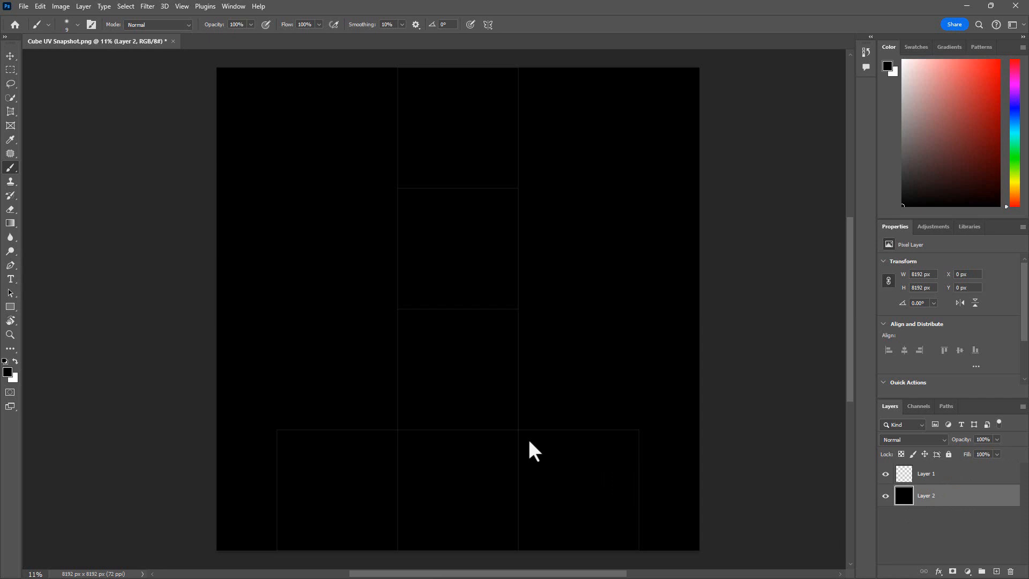
{"action": "key", "text": "ctrl+BackSpace"}
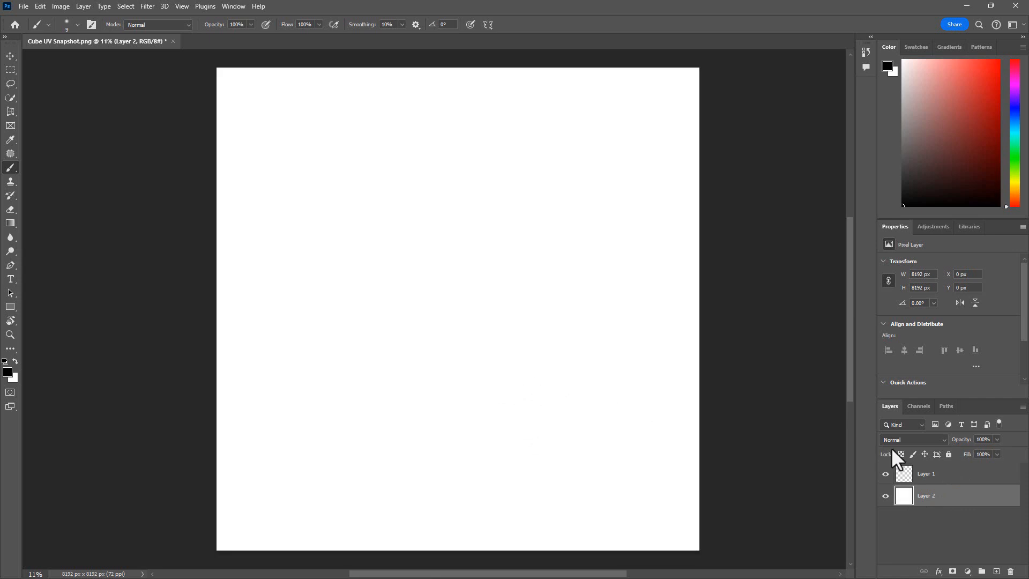
{"action": "left_click", "coordinate": [960, 476]}
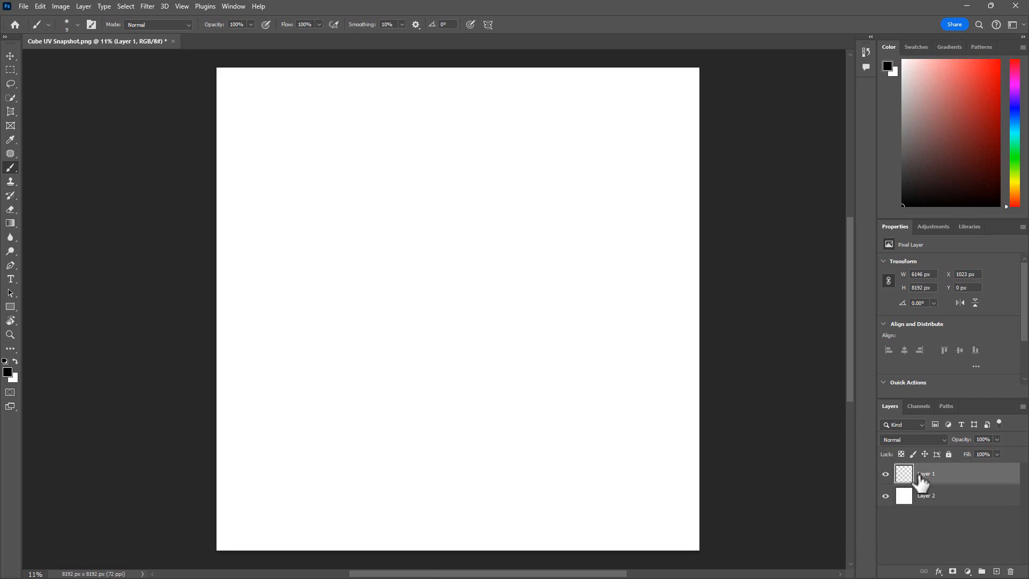
{"action": "key", "text": "ctrl+i"}
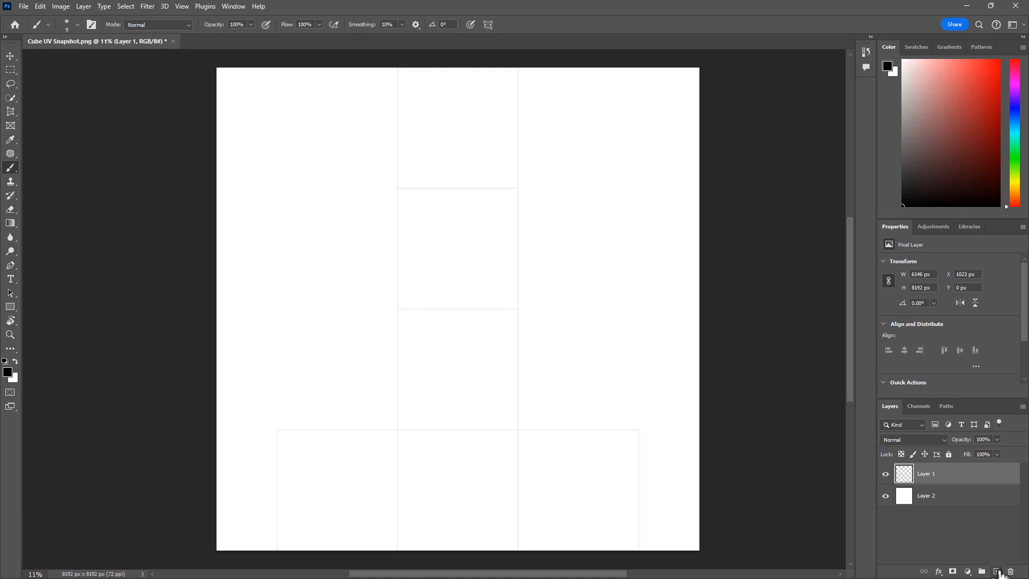
Step: On a new top layer, paint black dots with a 177 px brush: three, one and five down the upper three faces of the UV column
{"action": "left_click", "coordinate": [997, 571]}
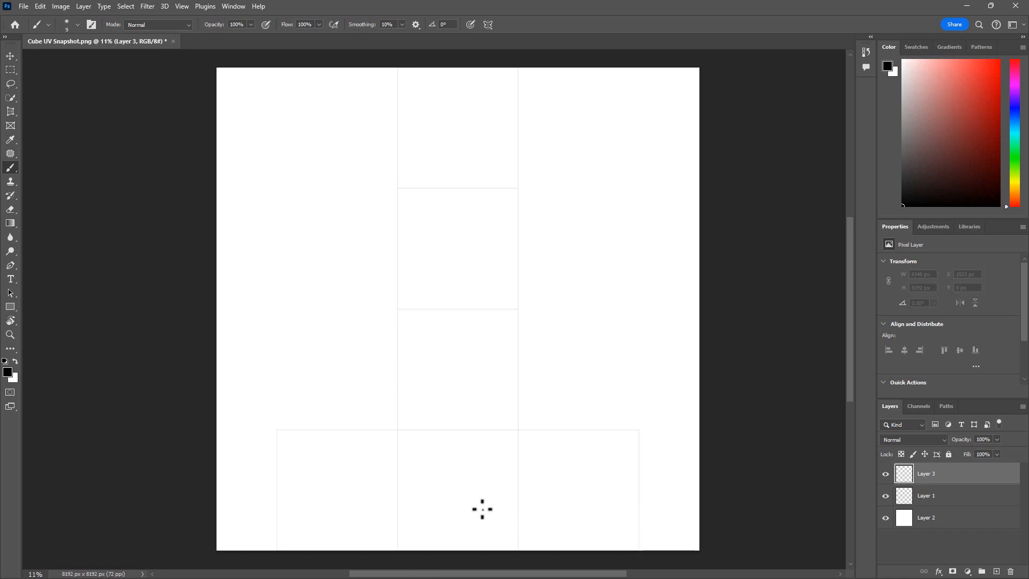
{"action": "right_click", "coordinate": [457, 485]}
{"action": "left_click_drag", "start_coordinate": [520, 411], "coordinate": [558, 411]}
{"action": "left_click", "coordinate": [458, 249]}
{"action": "left_click", "coordinate": [458, 373]}
{"action": "left_click", "coordinate": [416, 333]}
{"action": "left_click", "coordinate": [497, 334]}
{"action": "left_click", "coordinate": [417, 407]}
{"action": "left_click", "coordinate": [495, 412]}
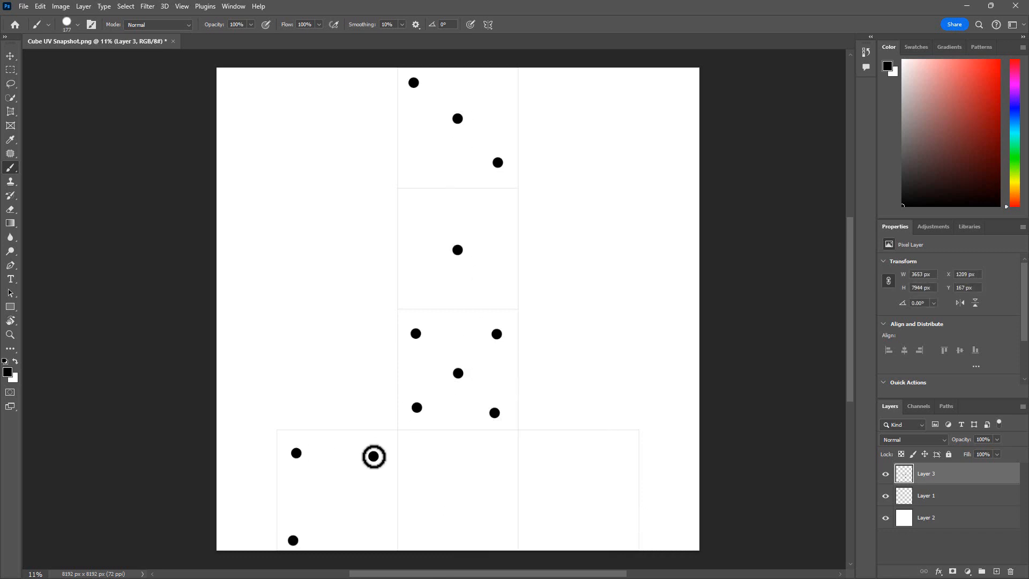
Step: Paint black dots on the bottom row of UV faces: four on the left, two in the middle and seven on the right
{"action": "left_click", "coordinate": [364, 540]}
{"action": "left_click", "coordinate": [416, 454]}
{"action": "left_click", "coordinate": [493, 535]}
{"action": "left_click", "coordinate": [537, 454]}
{"action": "left_click", "coordinate": [611, 450]}
{"action": "left_click", "coordinate": [538, 533]}
{"action": "left_click", "coordinate": [540, 492]}
{"action": "left_click", "coordinate": [574, 491]}
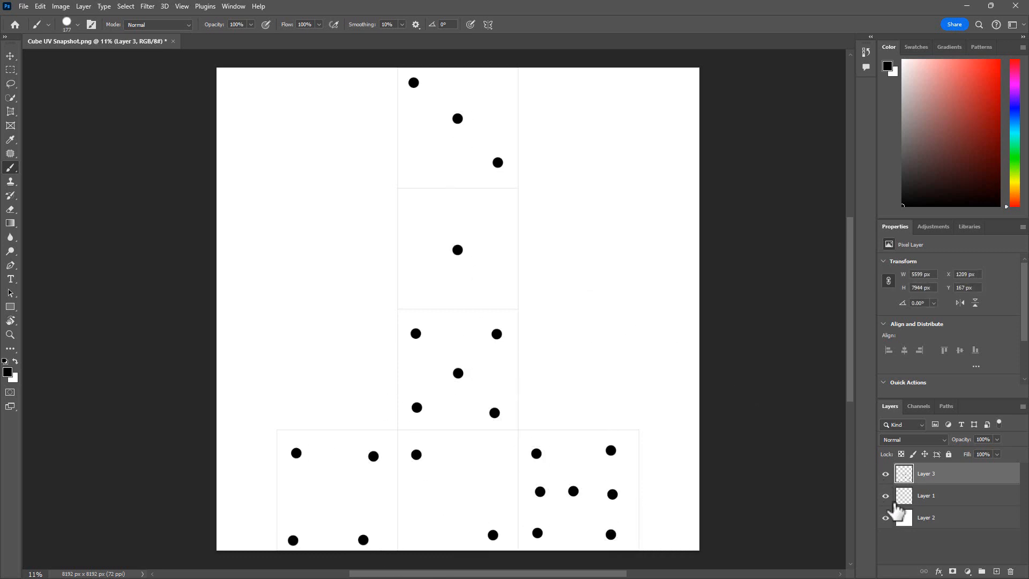
Step: Hide the UV lines on Layer 1, and turn the white Layer 2 off and back on
{"action": "left_click", "coordinate": [885, 496]}
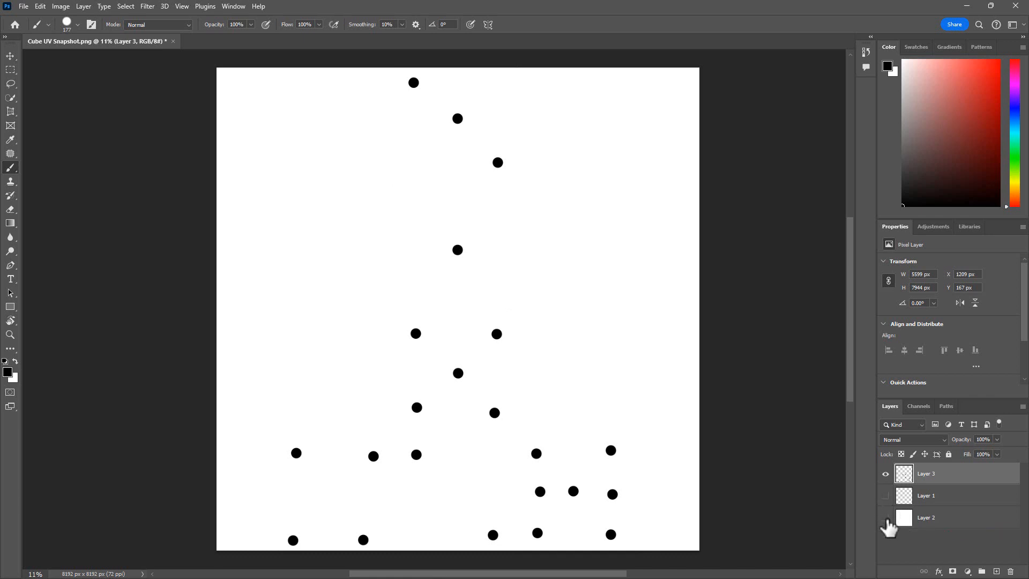
{"action": "left_click", "coordinate": [886, 517]}
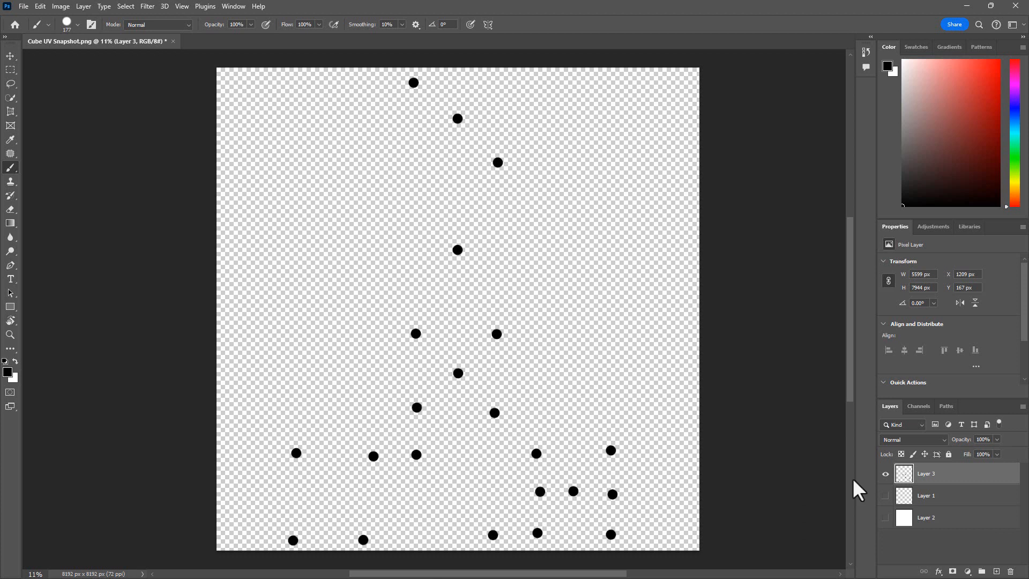
{"action": "left_click", "coordinate": [886, 517]}
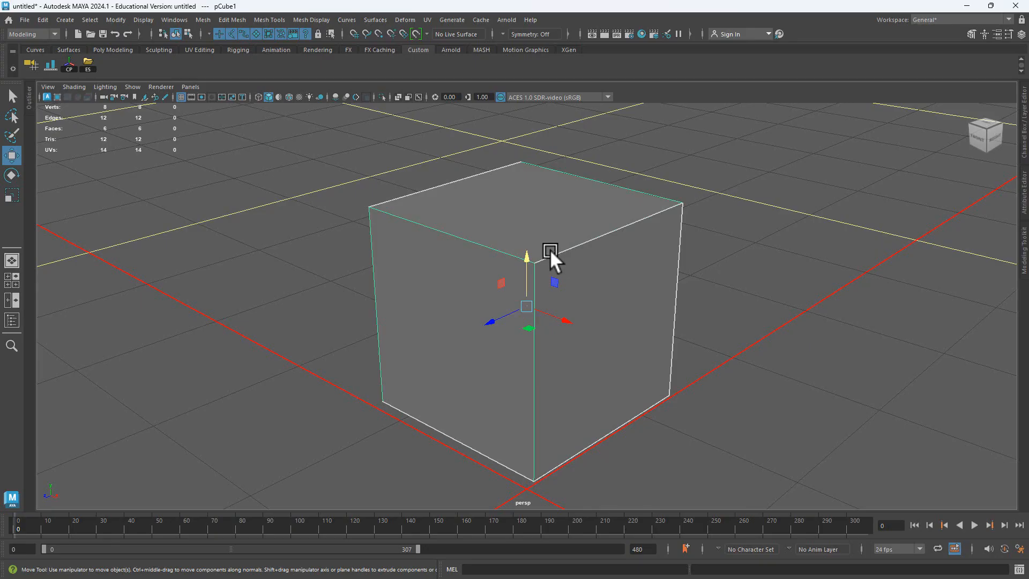
Step: In Maya, assign a new Lambert material to the whole cube and name it Die Dots
{"action": "key", "text": "ctrl+z"}
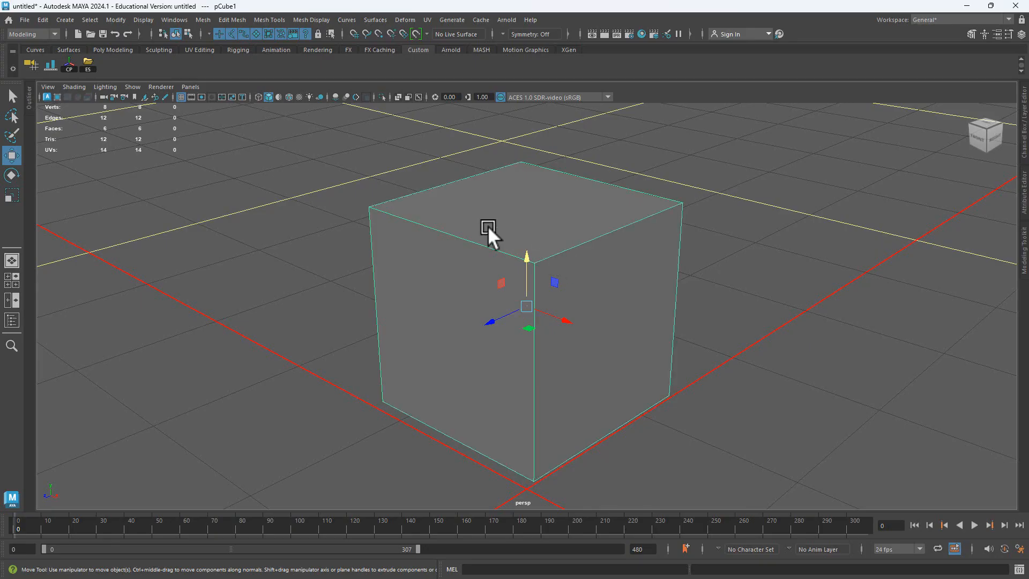
{"action": "right_click", "coordinate": [539, 209]}
{"action": "mouse_move", "coordinate": [564, 497]}
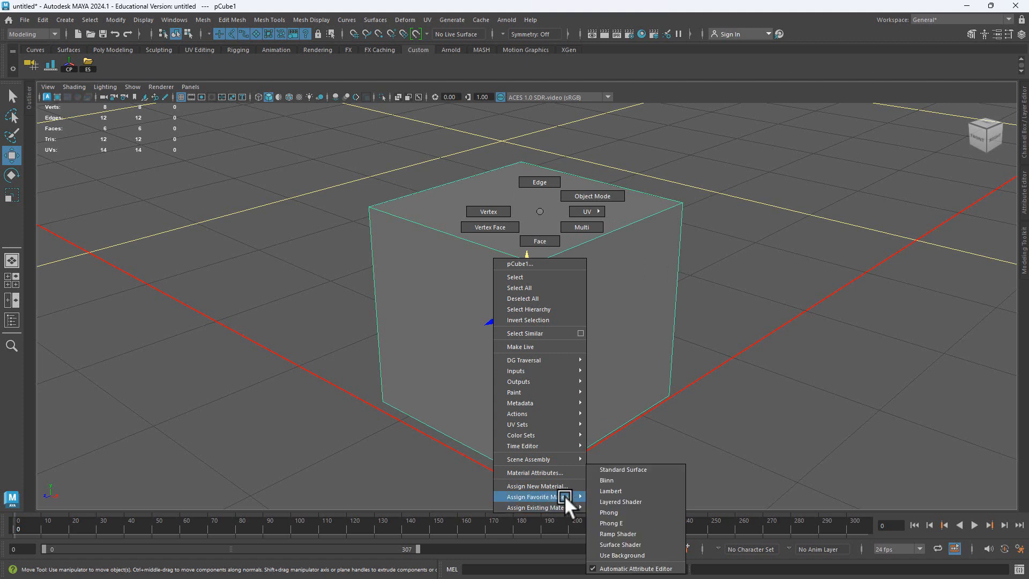
{"action": "left_click", "coordinate": [616, 489]}
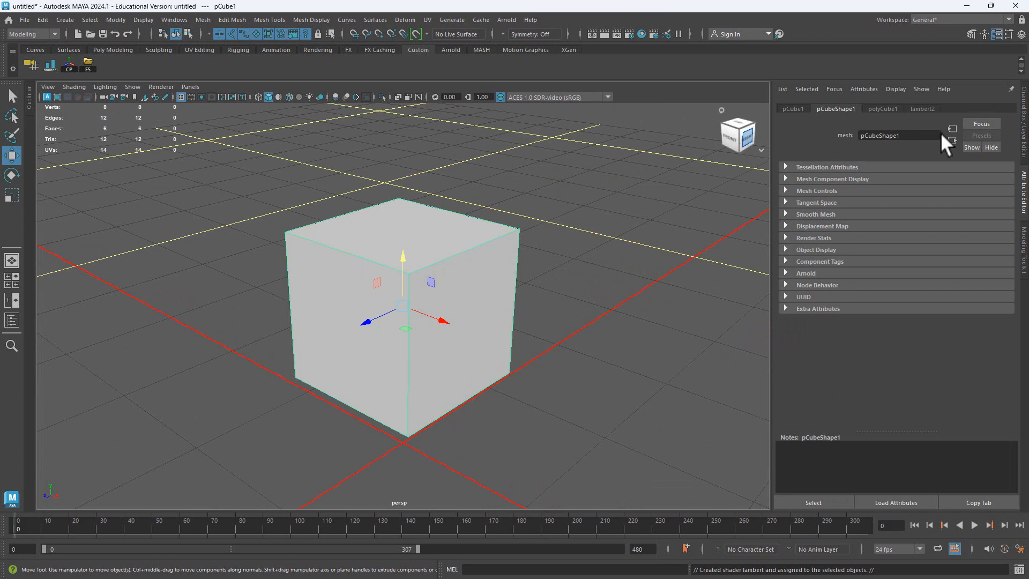
{"action": "left_click", "coordinate": [923, 109]}
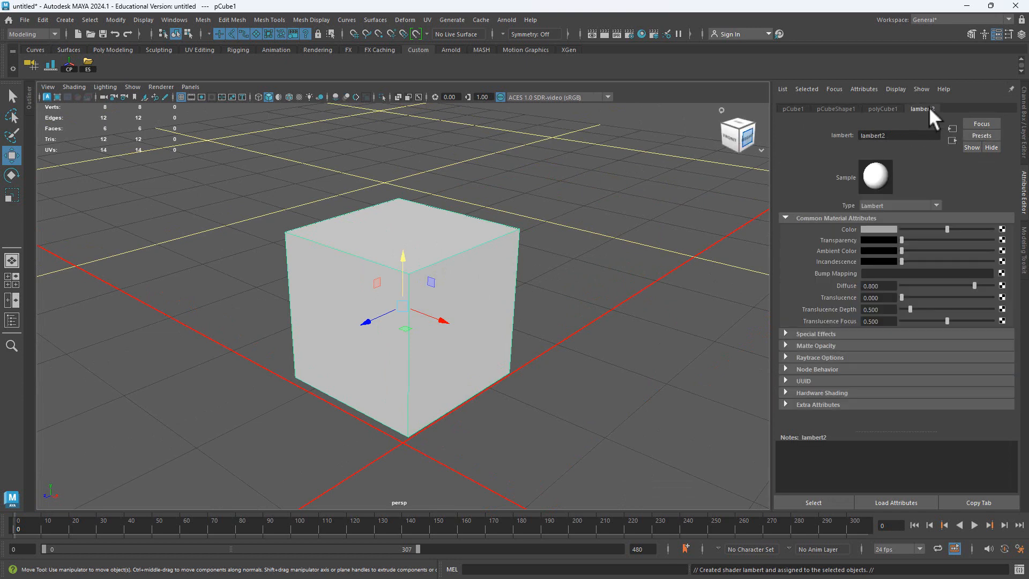
{"action": "double_click", "coordinate": [910, 137]}
{"action": "type", "text": "Di"}
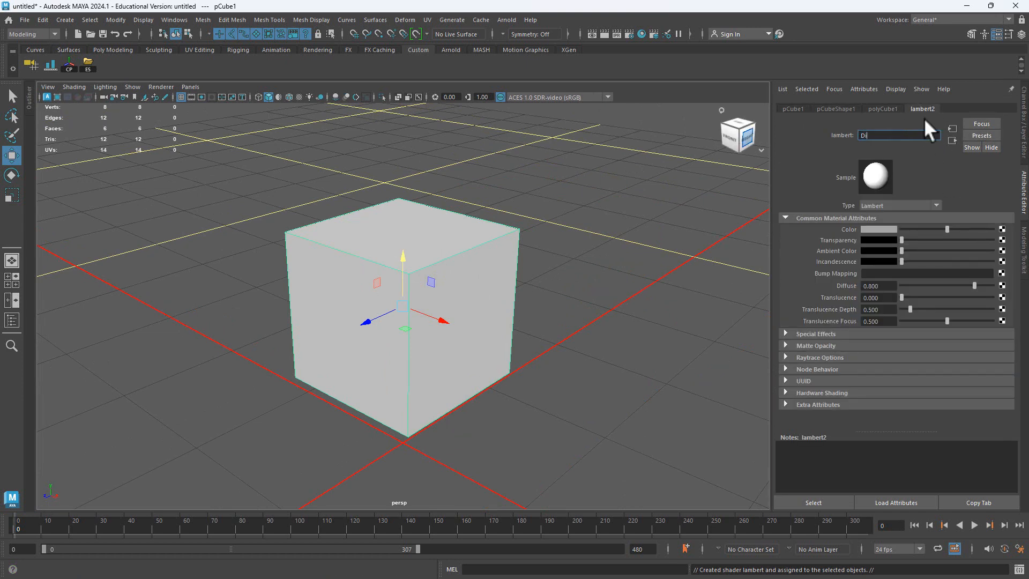
{"action": "type", "text": "e Dots"}
Step: Connect a file texture to the material's Color and load Cube UV Snapshot - Die Texture.jpg from the sourceimages folder
{"action": "left_click", "coordinate": [1002, 229]}
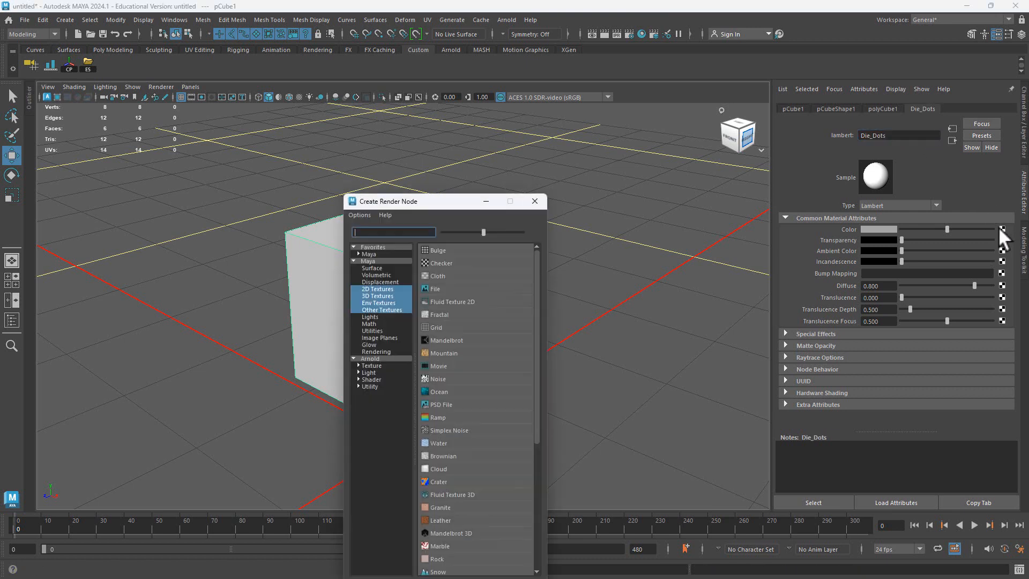
{"action": "left_click", "coordinate": [438, 285]}
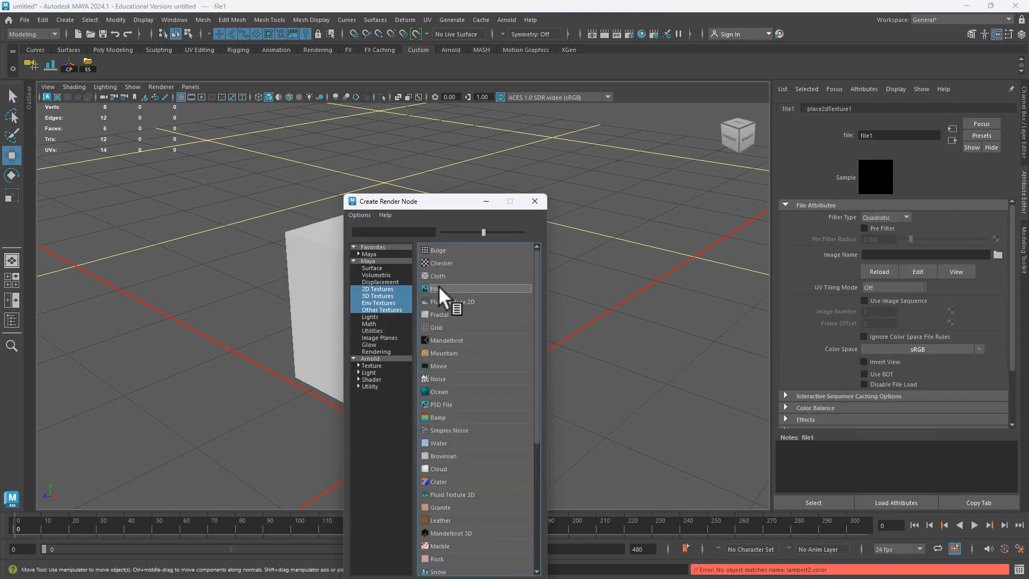
{"action": "left_click", "coordinate": [112, 183]}
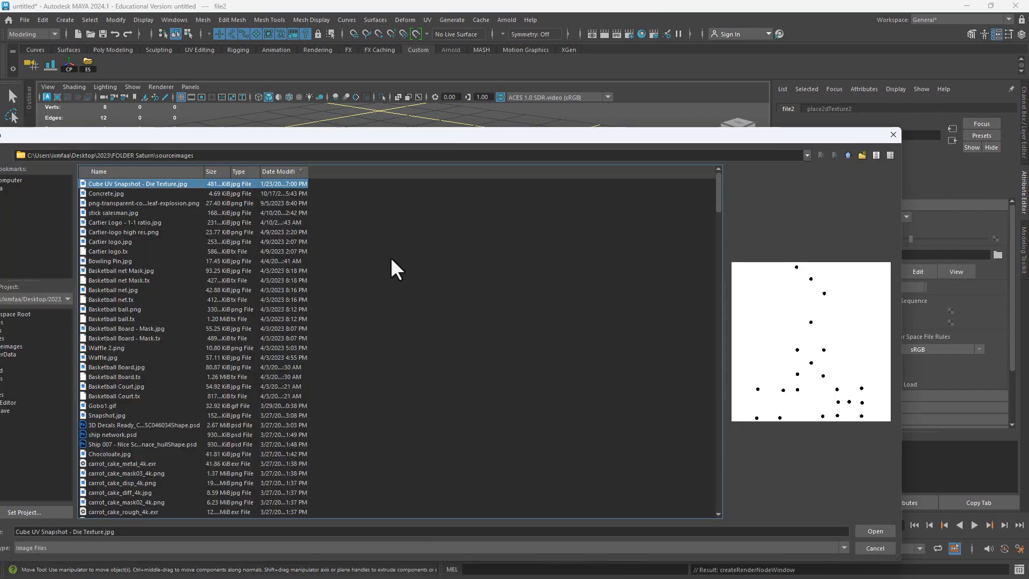
{"action": "left_click", "coordinate": [876, 530]}
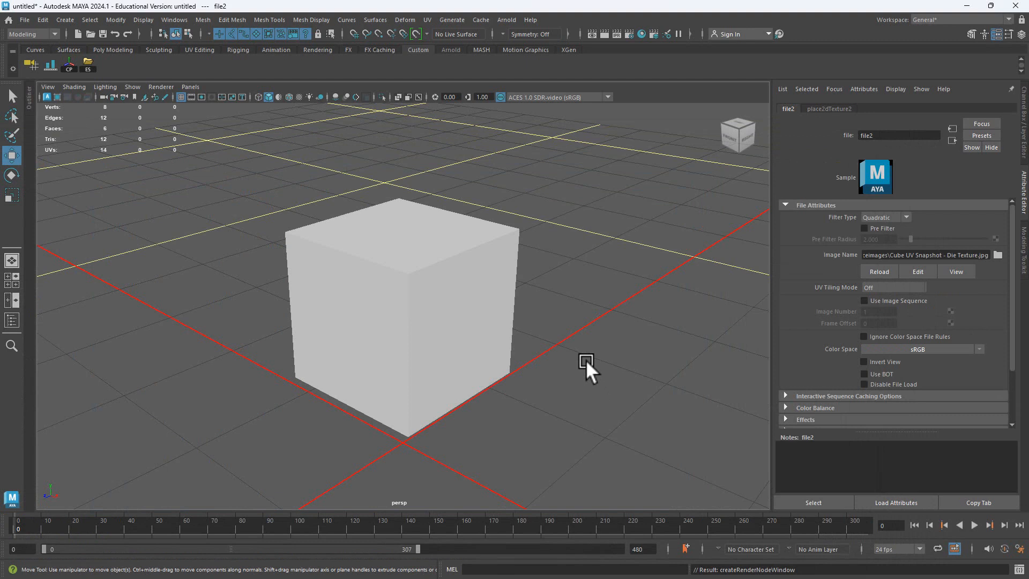
Step: Select the cube and switch the viewport to textured shading
{"action": "left_click", "coordinate": [460, 340]}
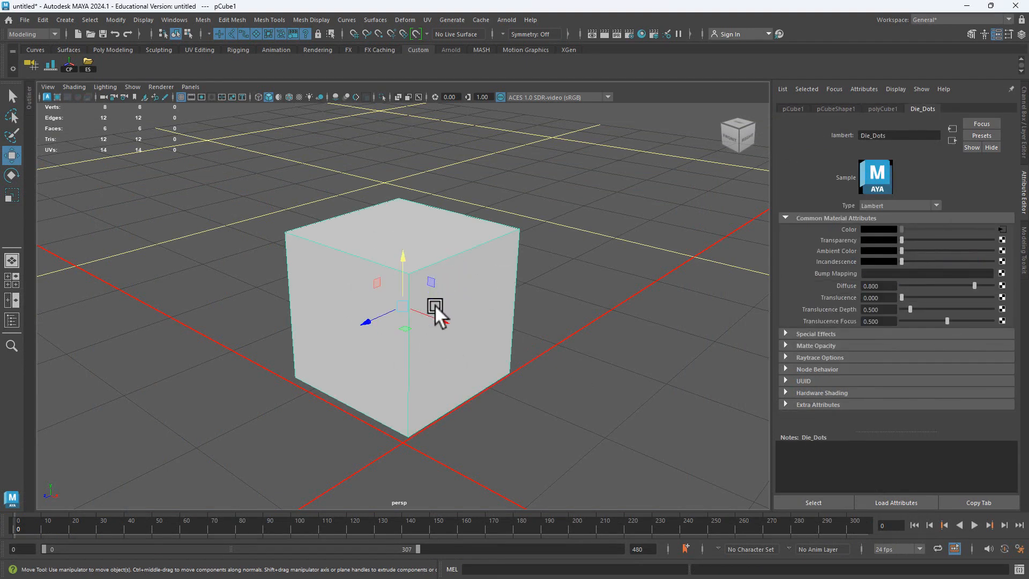
{"action": "key", "text": "5"}
{"action": "key", "text": "4"}
{"action": "key", "text": "6"}
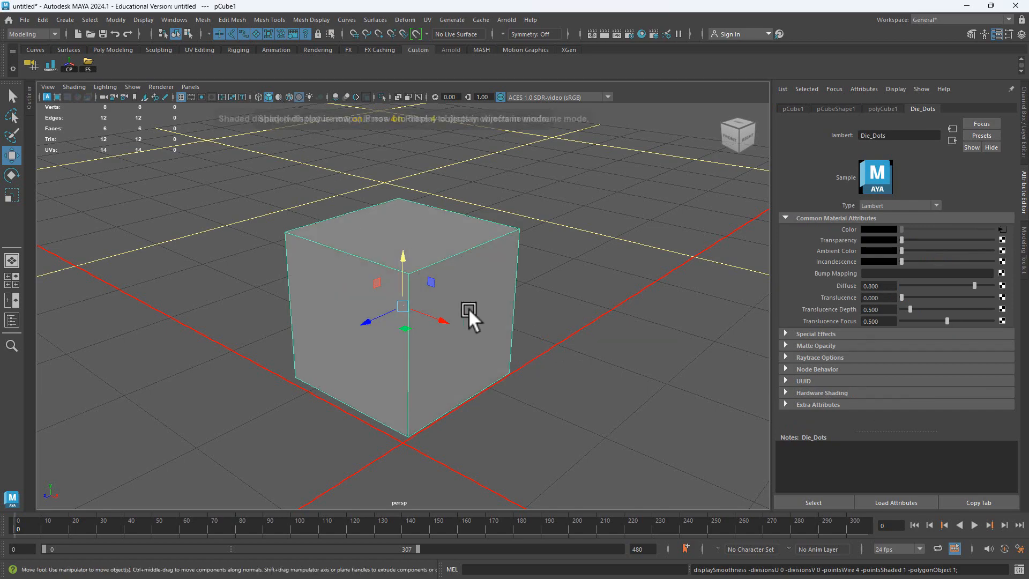
Step: Examine the dot placement on the cube's faces from several angles and close up
{"action": "left_click_drag", "start_coordinate": [599, 347], "coordinate": [450, 301]}
{"action": "left_click", "coordinate": [601, 308]}
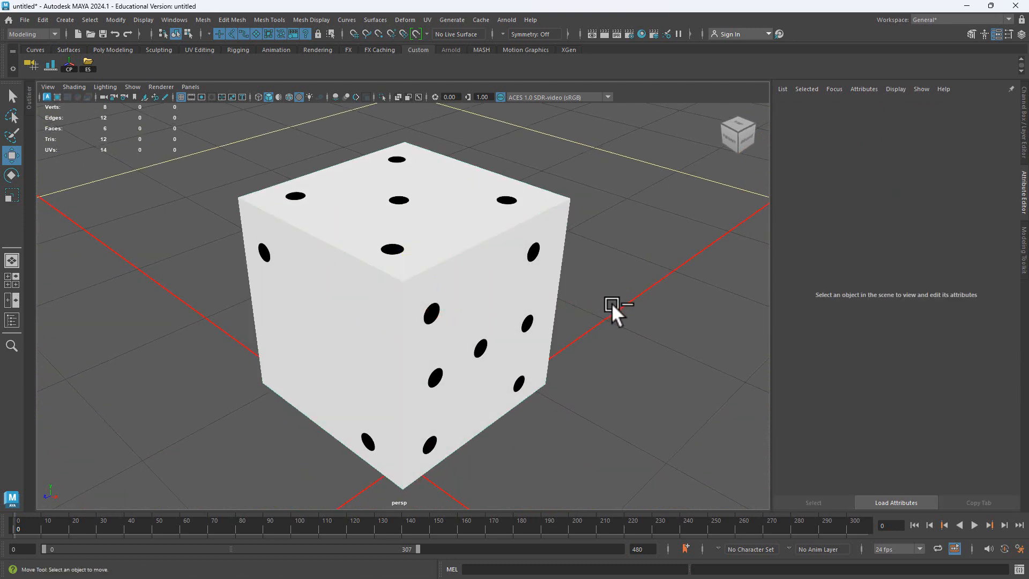
{"action": "left_click_drag", "start_coordinate": [613, 303], "coordinate": [593, 312]}
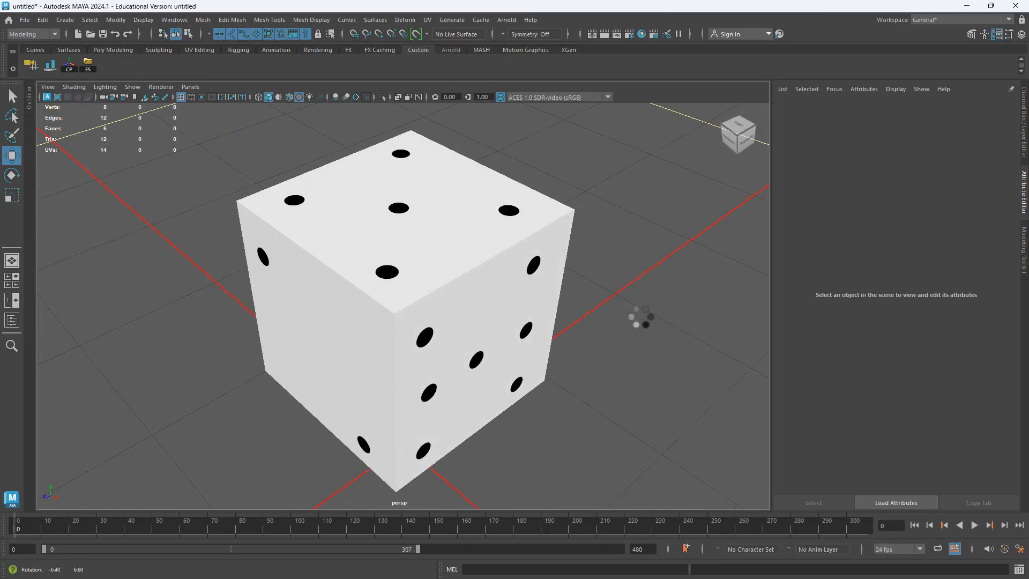
{"action": "left_click_drag", "start_coordinate": [641, 316], "coordinate": [827, 310]}
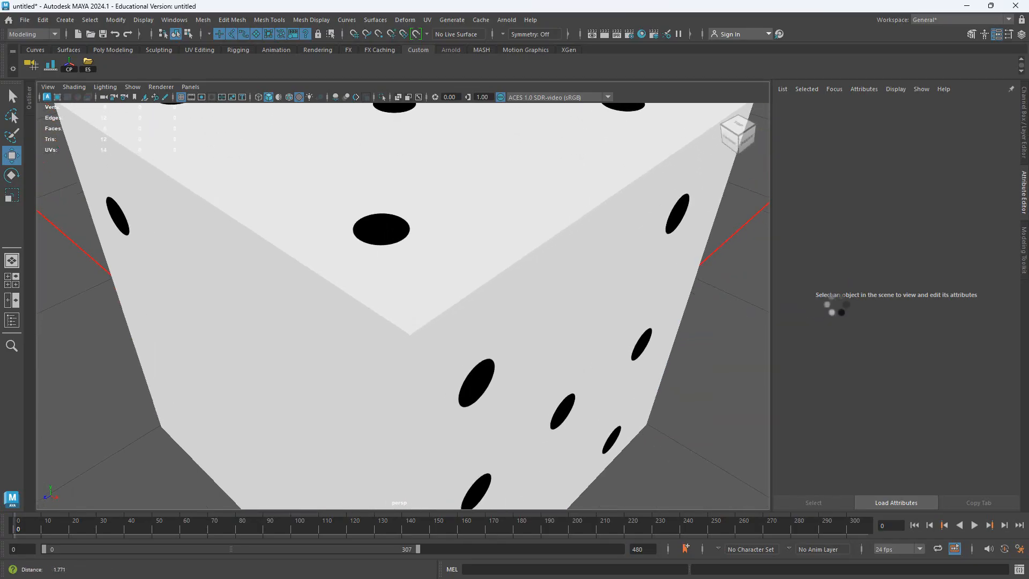
{"action": "left_click_drag", "start_coordinate": [626, 242], "coordinate": [542, 271]}
{"action": "left_click", "coordinate": [587, 205]}
{"action": "left_click", "coordinate": [651, 246]}
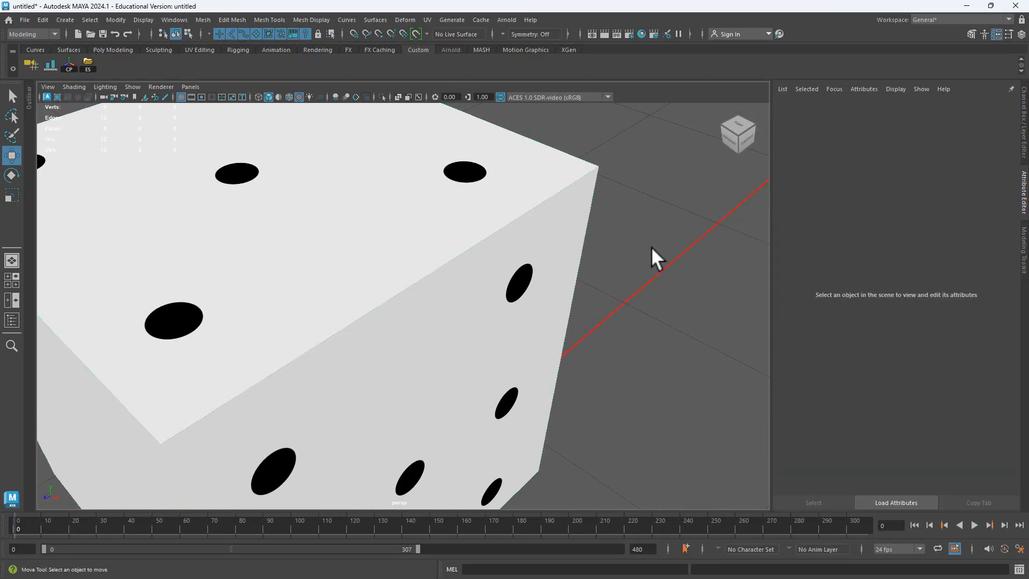
{"action": "left_click_drag", "start_coordinate": [633, 307], "coordinate": [673, 294]}
Step: Reload the image file connected to the Die_Dots material's Color, and inspect the cube's edges and corners
{"action": "left_click", "coordinate": [533, 208]}
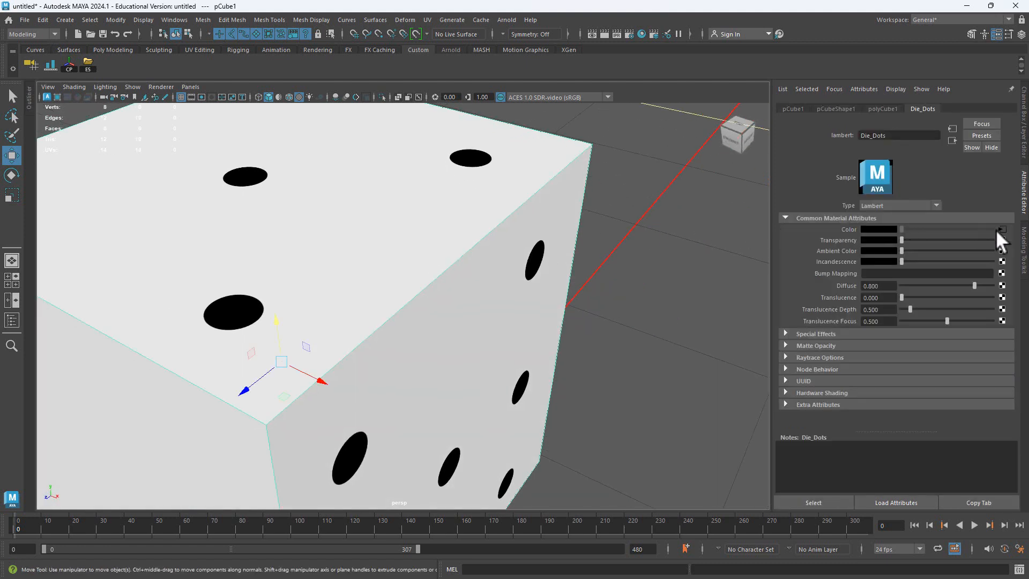
{"action": "left_click", "coordinate": [1002, 229]}
{"action": "left_click", "coordinate": [880, 271]}
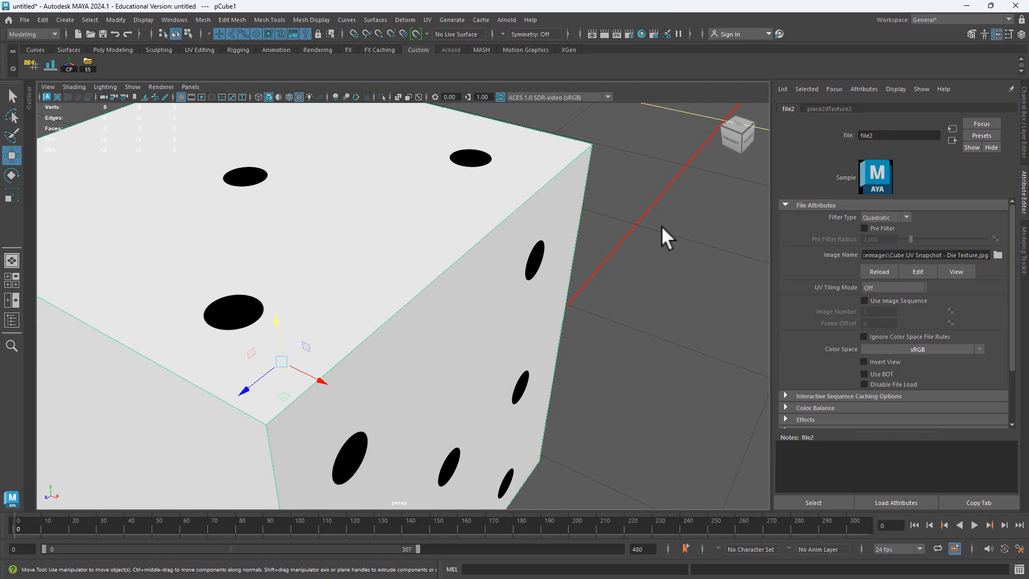
{"action": "left_click", "coordinate": [664, 232]}
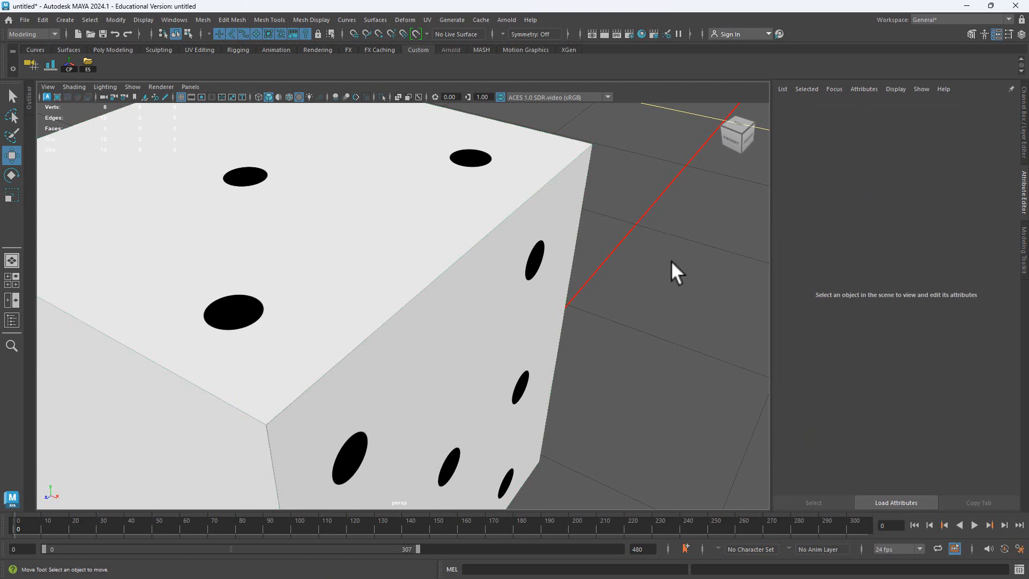
{"action": "left_click_drag", "start_coordinate": [672, 268], "coordinate": [694, 247], "text": "alt"}
{"action": "left_click_drag", "start_coordinate": [441, 205], "coordinate": [404, 297], "text": "alt"}
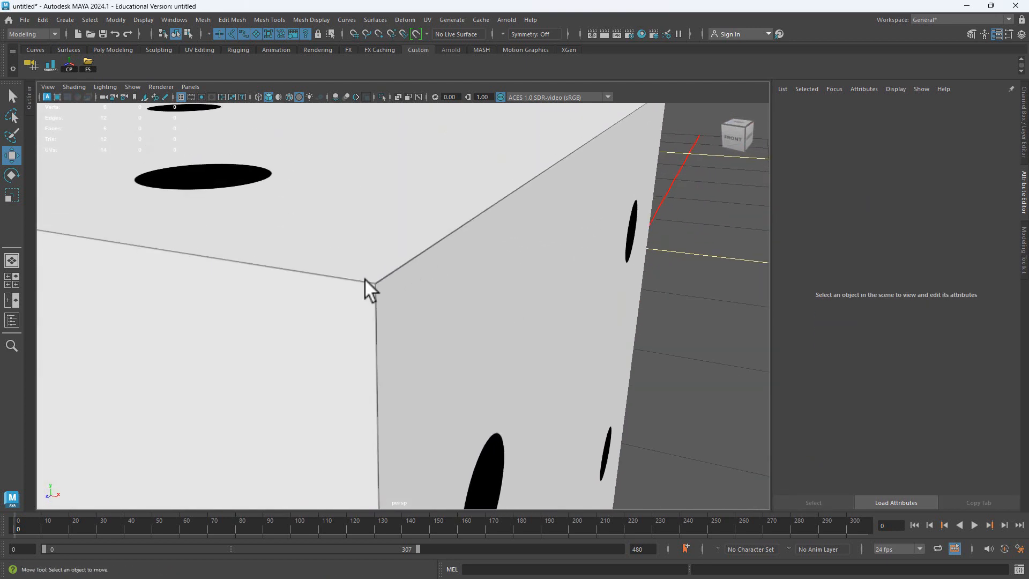
{"action": "left_click_drag", "start_coordinate": [493, 353], "coordinate": [300, 224], "text": "alt"}
{"action": "left_click_drag", "start_coordinate": [612, 274], "coordinate": [573, 316], "text": "alt"}
Step: Switch to Photoshop and add a new layer above Layer 3, then return to Maya and view the cube from another angle
{"action": "key", "text": "alt+Tab"}
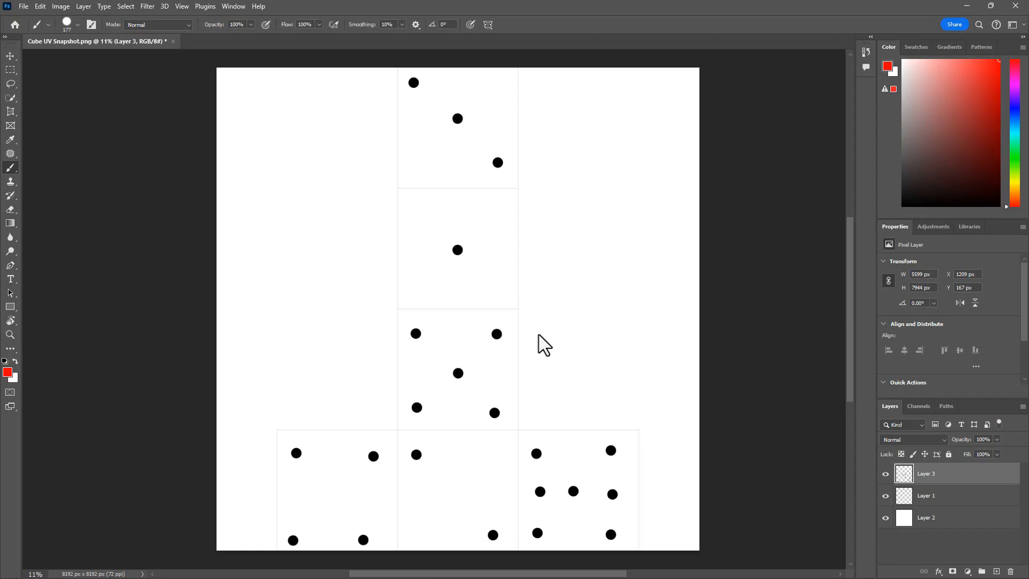
{"action": "left_click", "coordinate": [996, 571]}
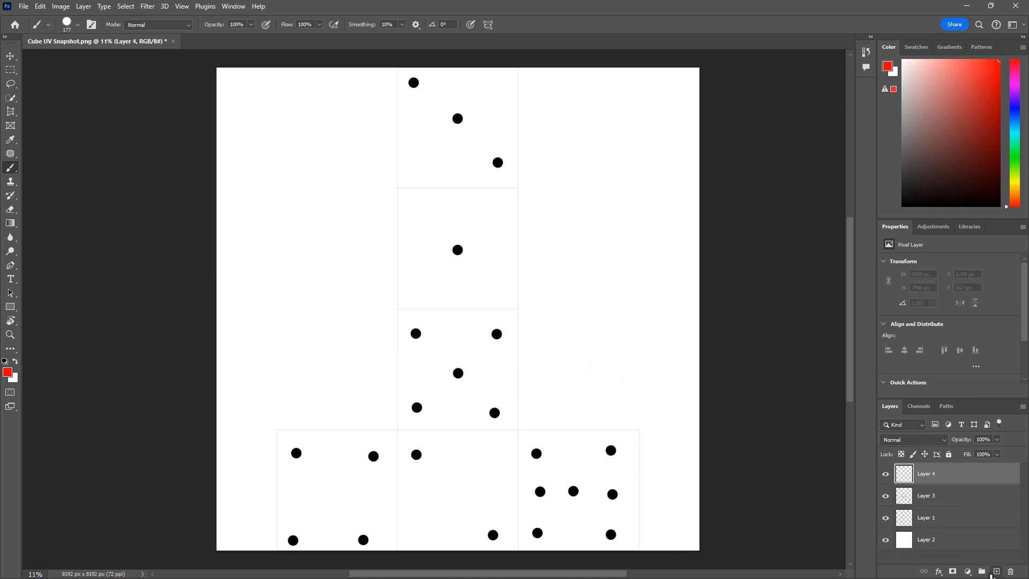
{"action": "key", "text": "alt+Tab"}
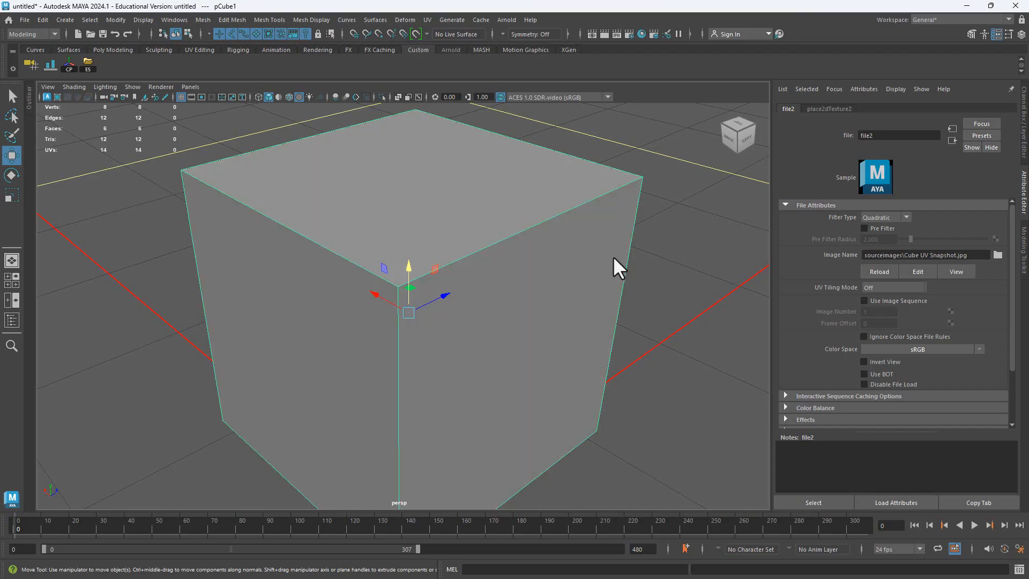
{"action": "left_click", "coordinate": [673, 268]}
{"action": "left_click_drag", "start_coordinate": [673, 275], "coordinate": [434, 295], "text": "alt"}
Step: On Layer 4 in Photoshop, paint black 60 px lines along the UV layout's top and bottom borders, and view the outlined die in Maya
{"action": "key", "text": "alt+Tab"}
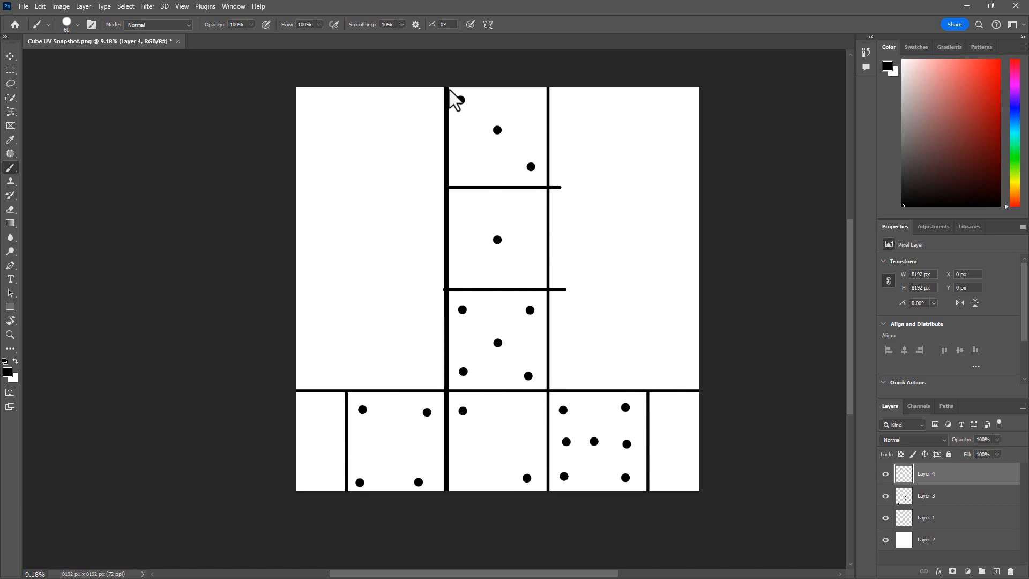
{"action": "left_click_drag", "start_coordinate": [458, 90], "coordinate": [549, 89]}
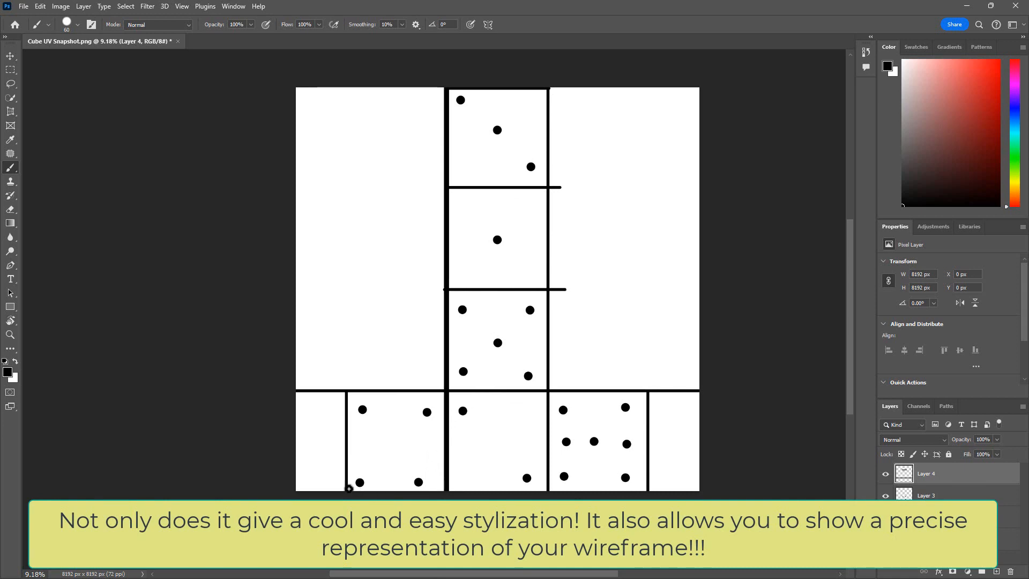
{"action": "left_click_drag", "start_coordinate": [431, 491], "coordinate": [656, 496]}
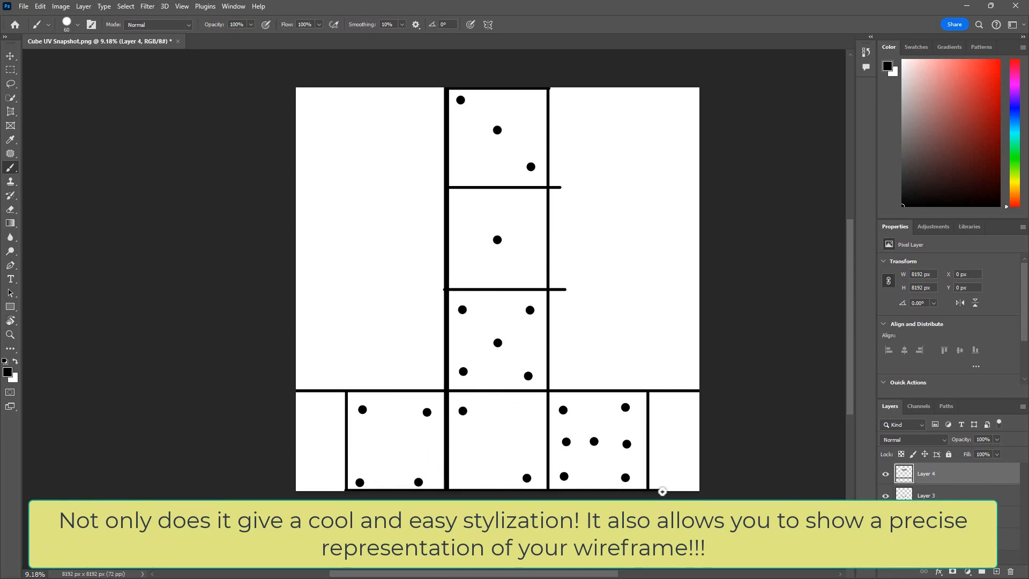
{"action": "left_click_drag", "start_coordinate": [722, 271], "coordinate": [706, 282]}
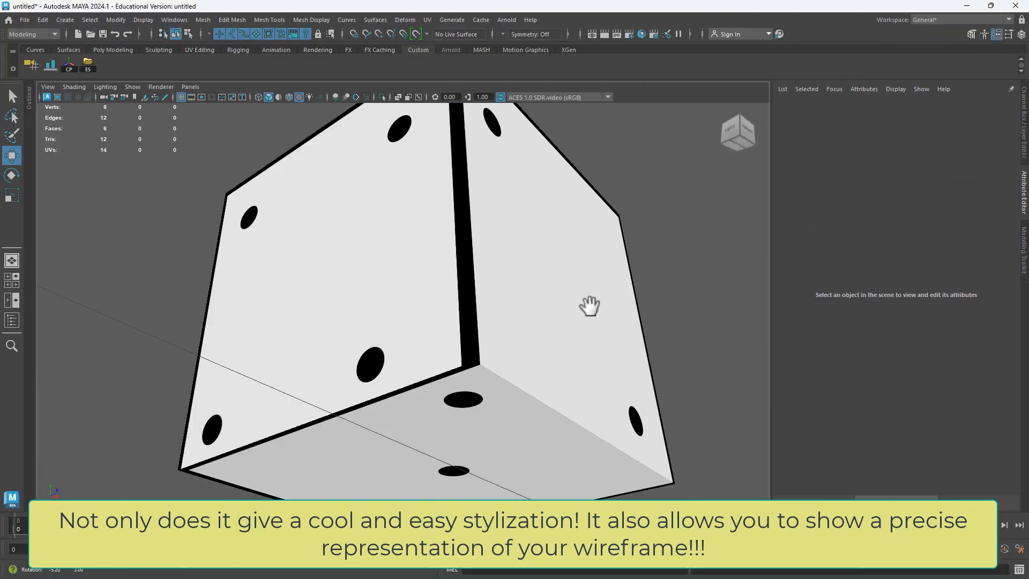